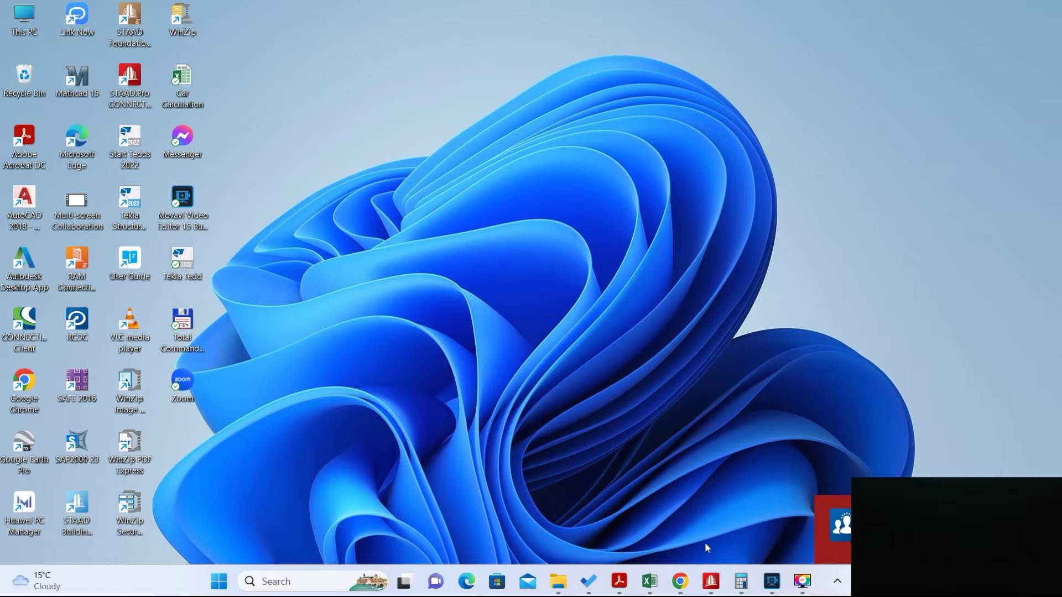
Step: Bring up the YouTube video, then switch to the vibrating machines foundation book in Acrobat
left_click(680, 580)
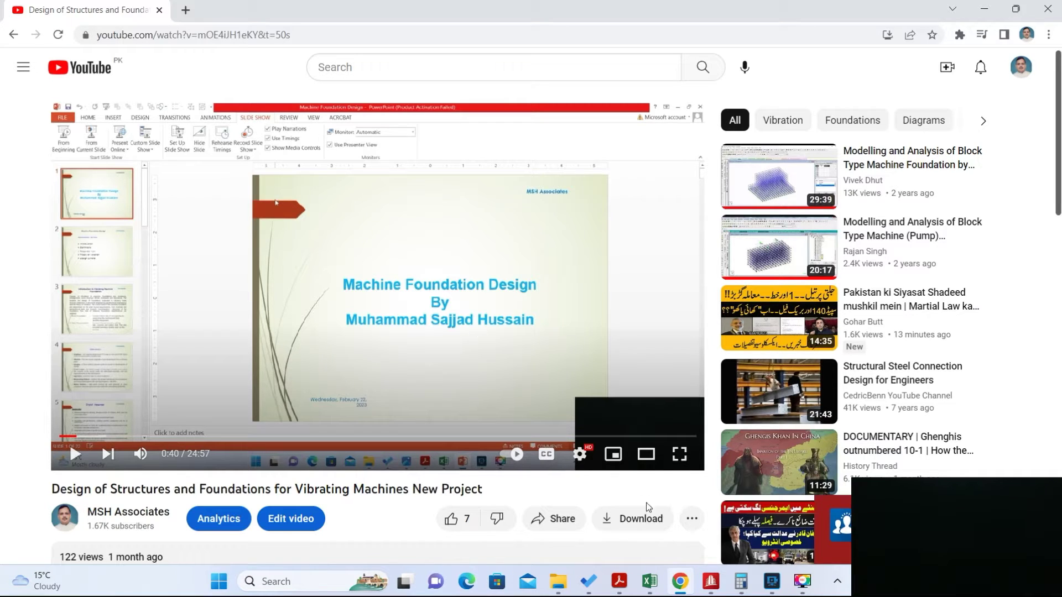
left_click(619, 581)
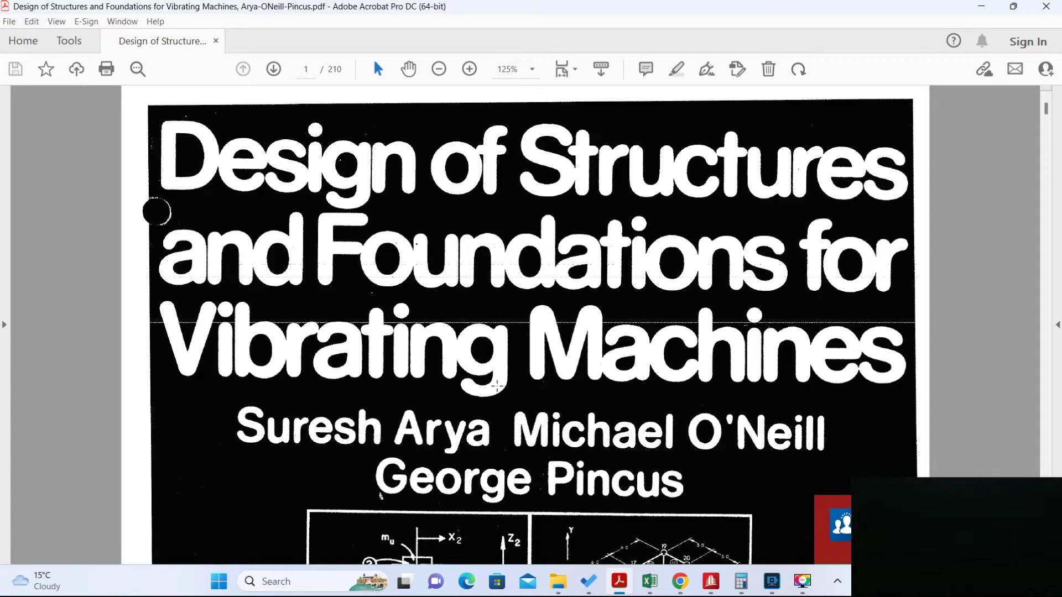
Step: Switch to the Dynamic Foundation Design workbook's Trial Sizing sheet
left_click(651, 581)
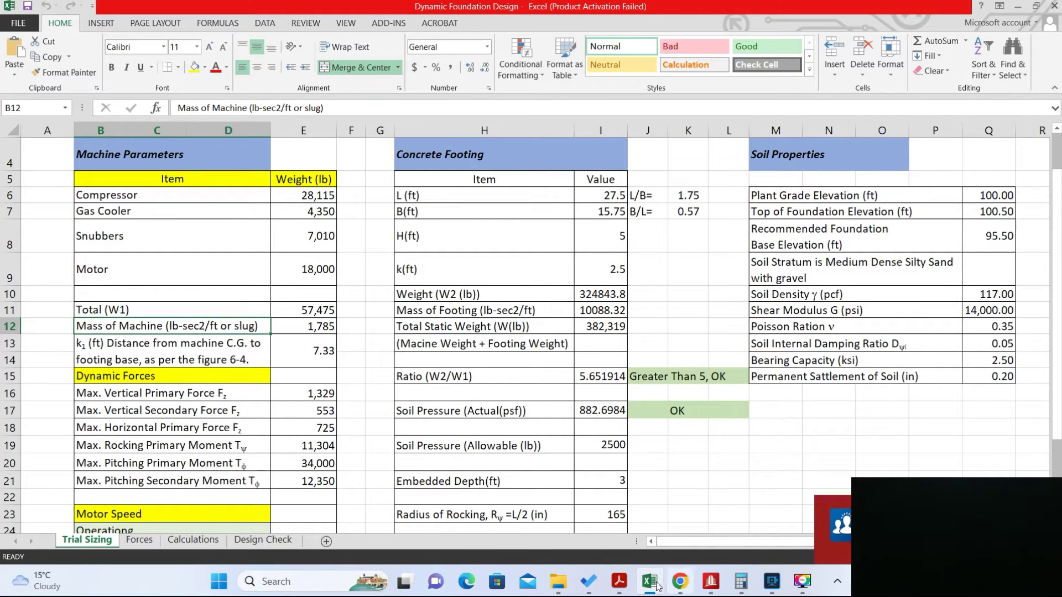
Step: Return to the Design of Structures and Foundations for Vibrating Machines PDF
left_click(619, 581)
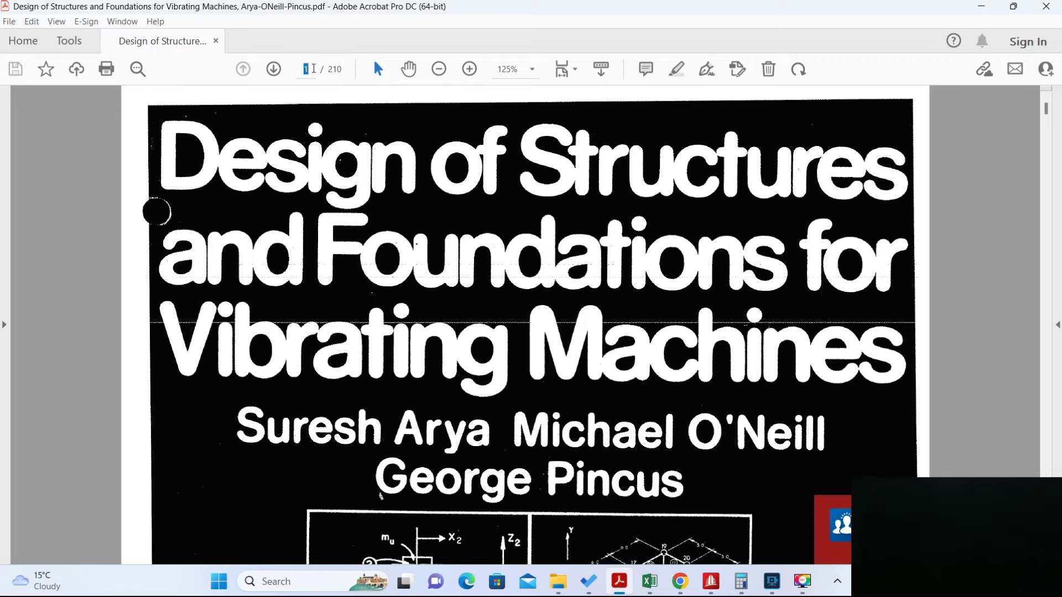
Step: Jump to page 109 of the book and scroll back through the preceding pages
type("109")
key("Return")
scroll(381, 310, "down", 10)
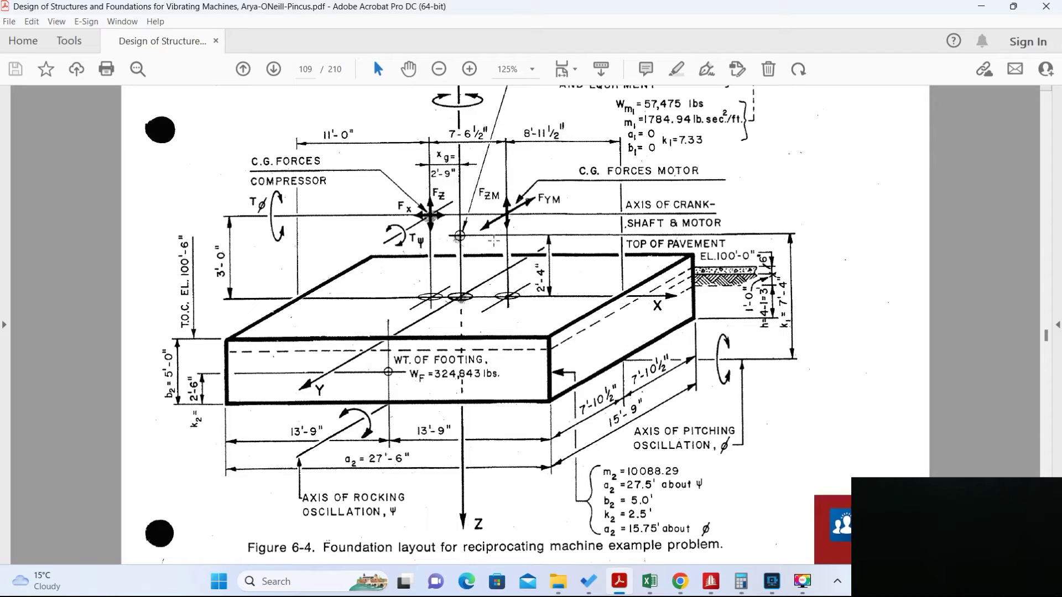
scroll(423, 259, "up", 20)
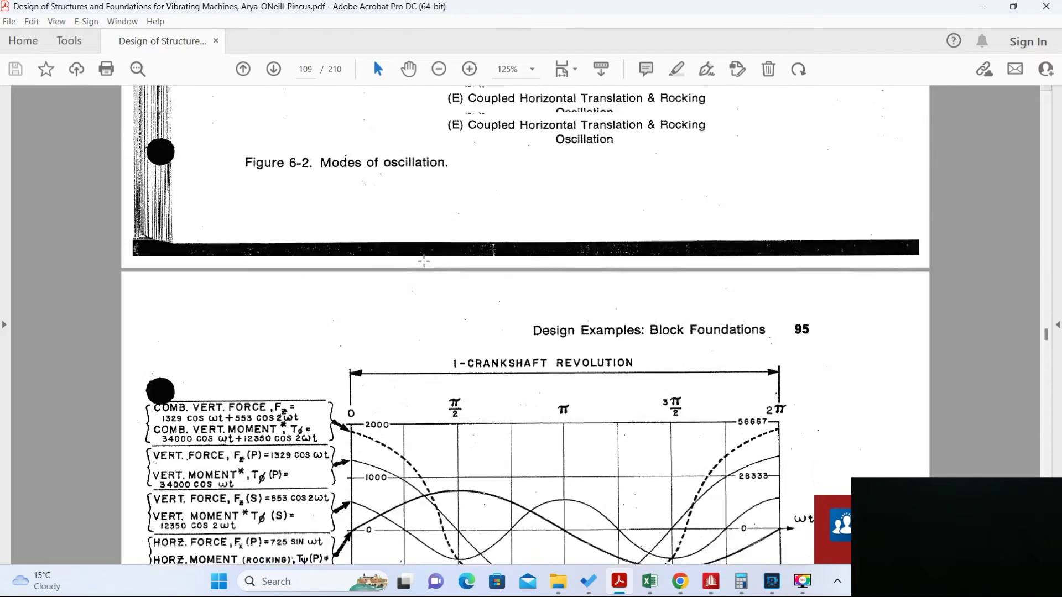
scroll(425, 260, "up", 20)
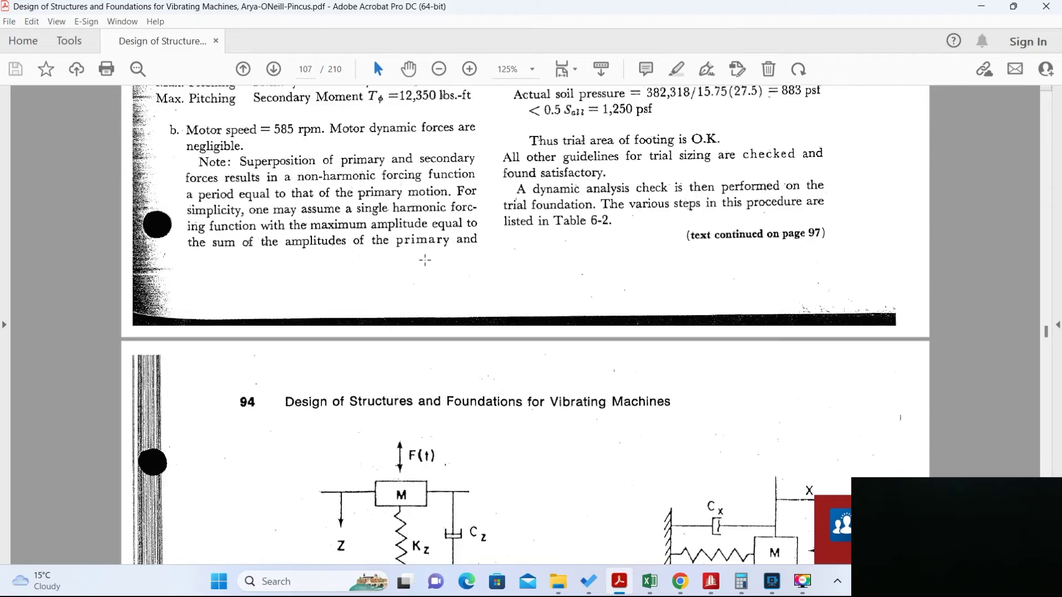
scroll(425, 259, "up", 2)
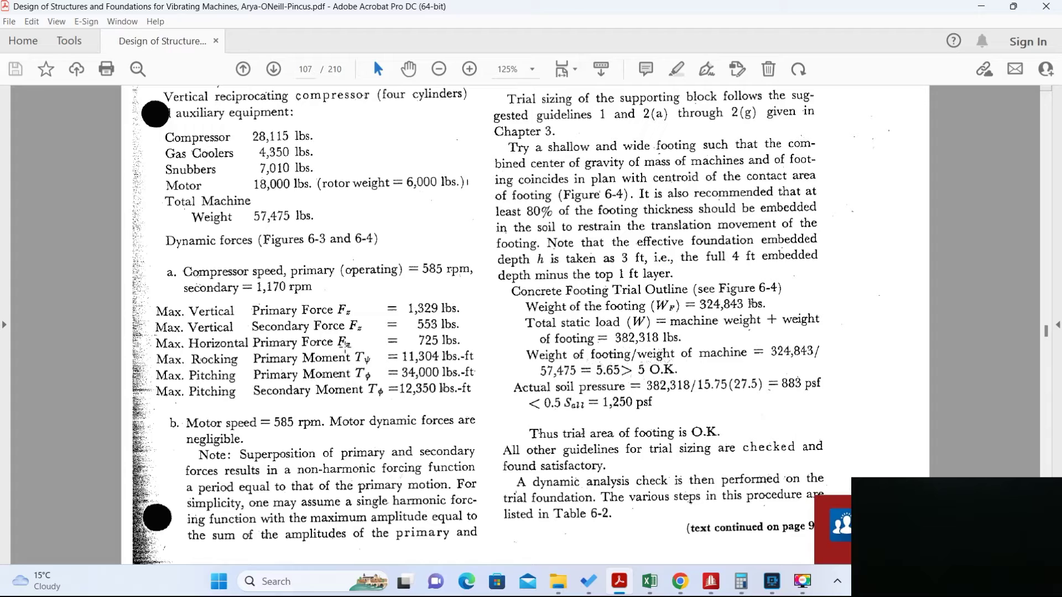
Step: Scroll ahead to page 110 and back to page 109's footing drawing
scroll(345, 344, "down", 15)
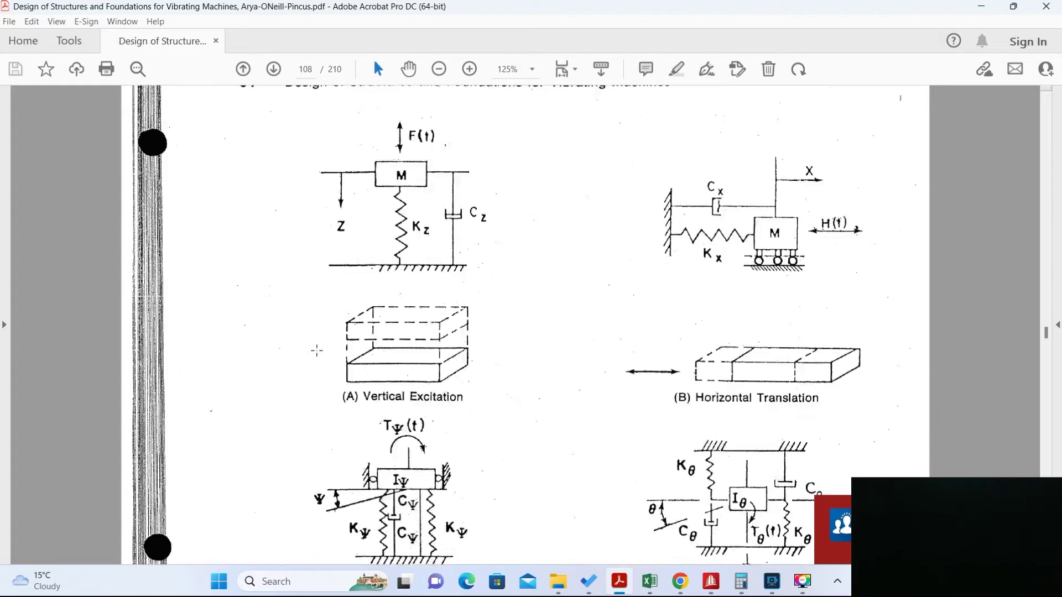
scroll(315, 349, "down", 15)
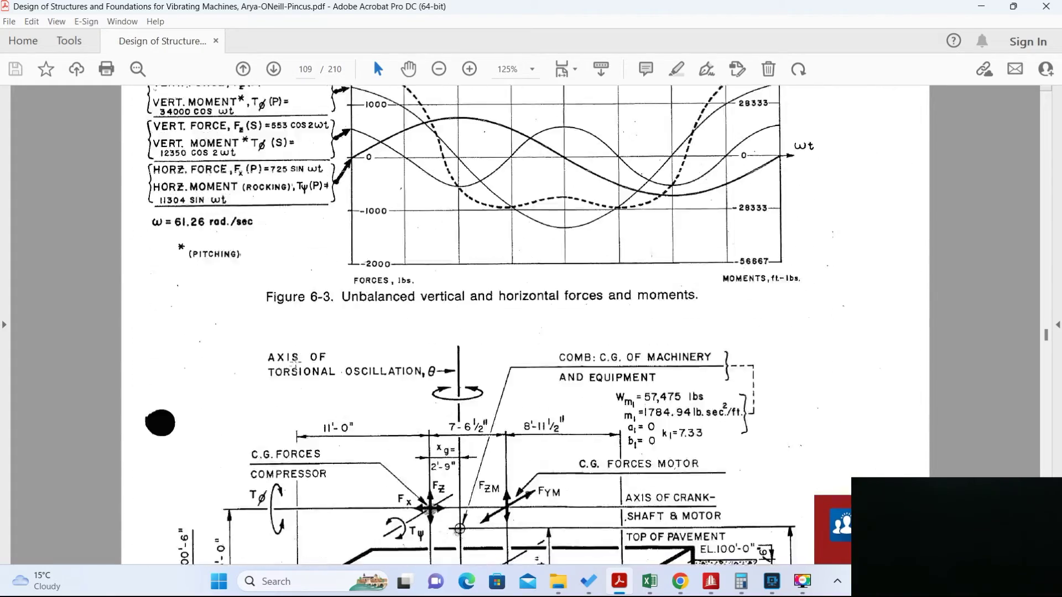
scroll(294, 363, "down", 8)
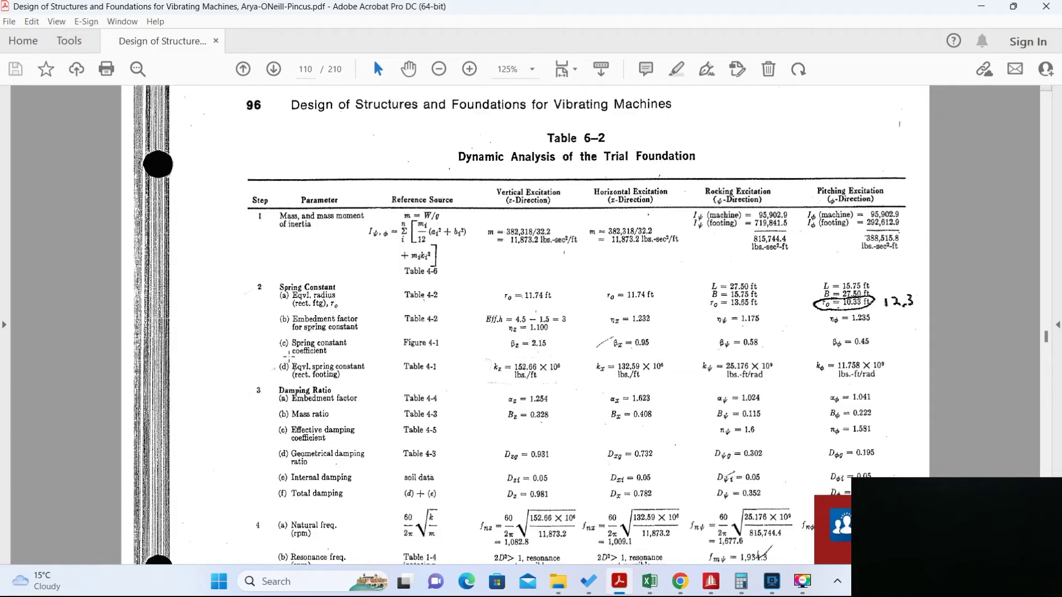
scroll(288, 357, "down", 2)
scroll(288, 356, "up", 2)
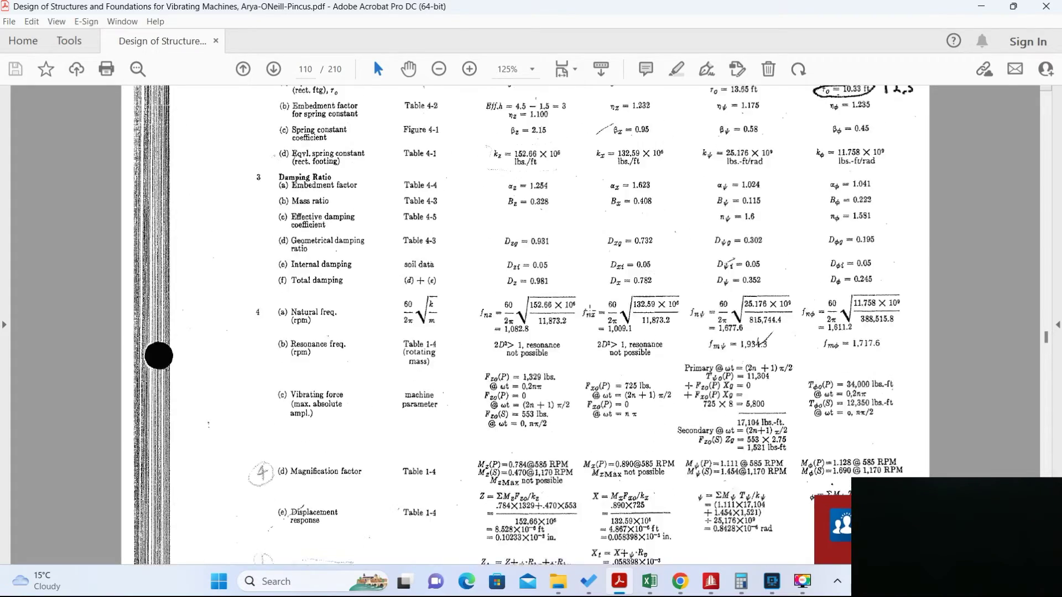
scroll(590, 304, "up", 20)
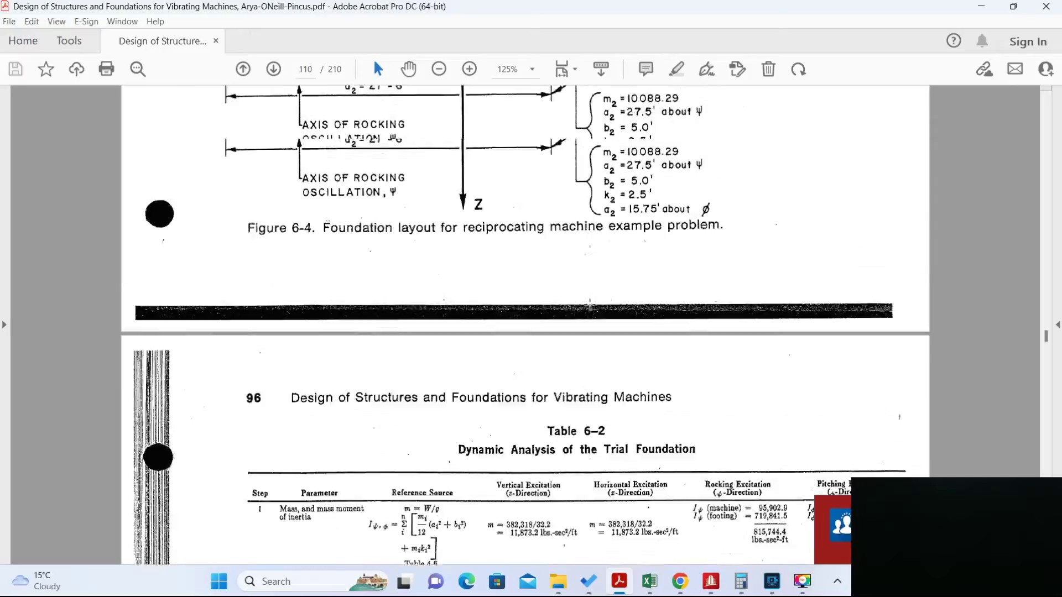
scroll(590, 304, "up", 1)
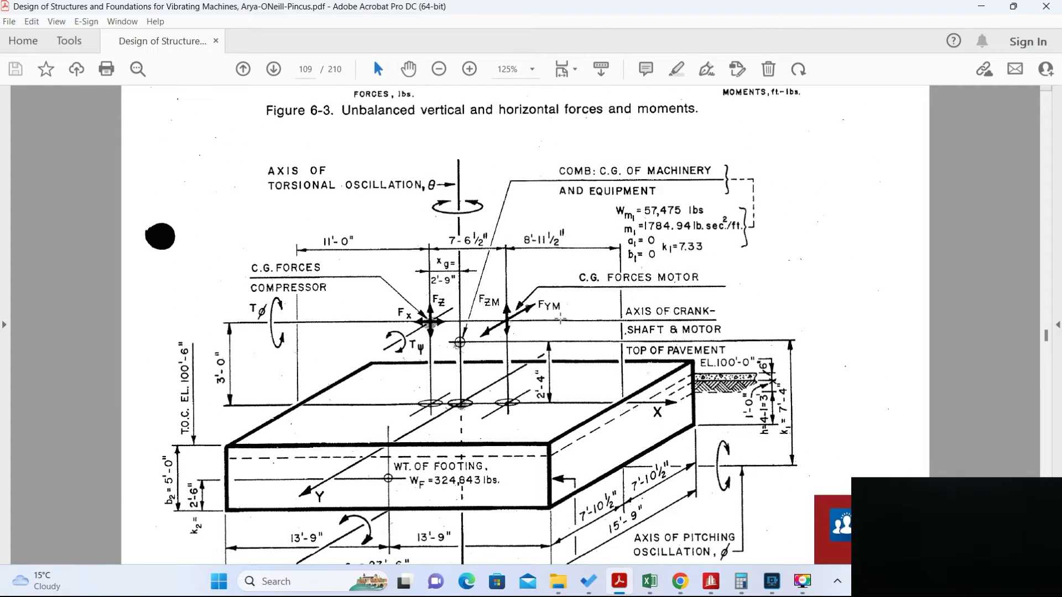
scroll(560, 319, "down", 1)
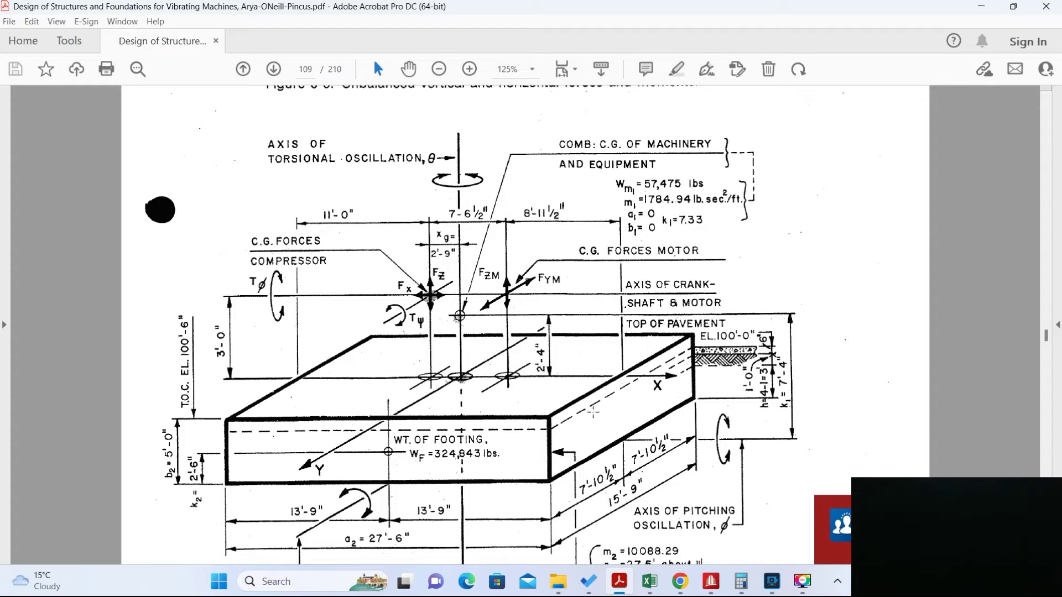
mouse_move(711, 590)
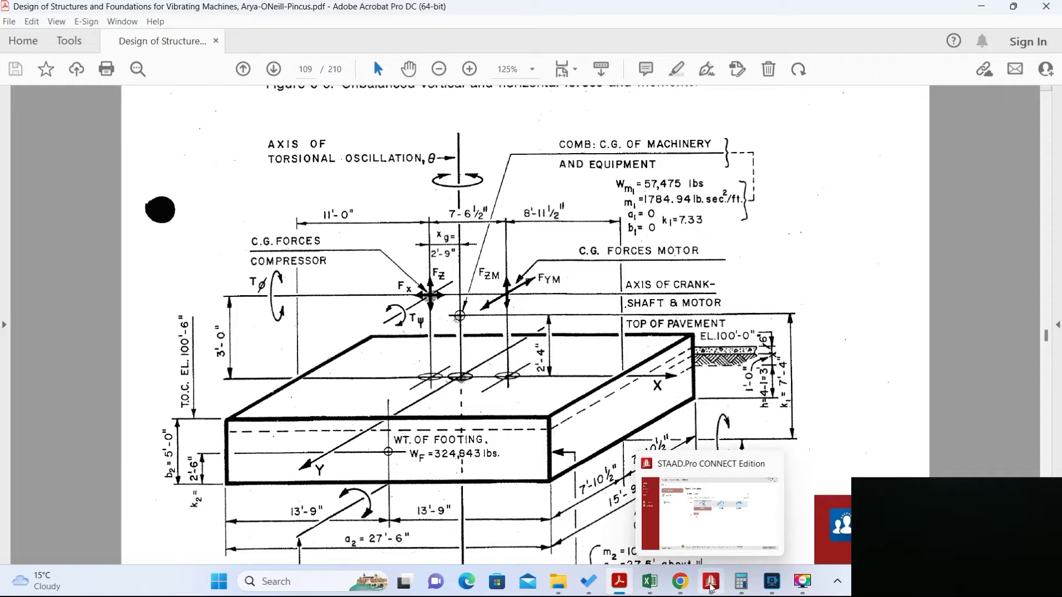
Step: Rename the new model from Structure1 to 'Dynamic Machine Foundation' and create it as Analytical, English units
left_click(711, 581)
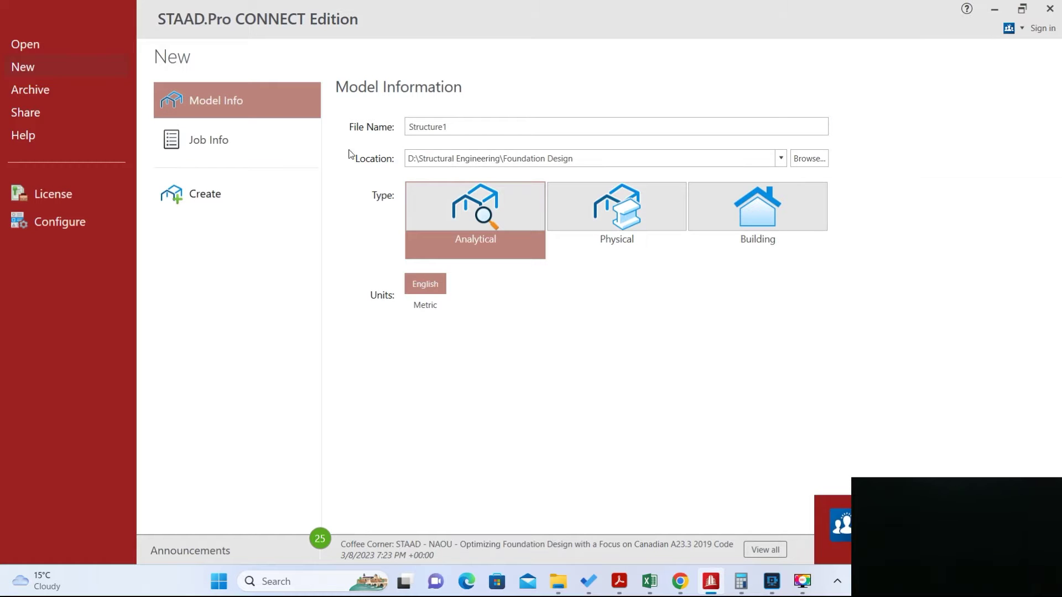
left_click(463, 125)
left_click_drag(462, 128, 362, 124)
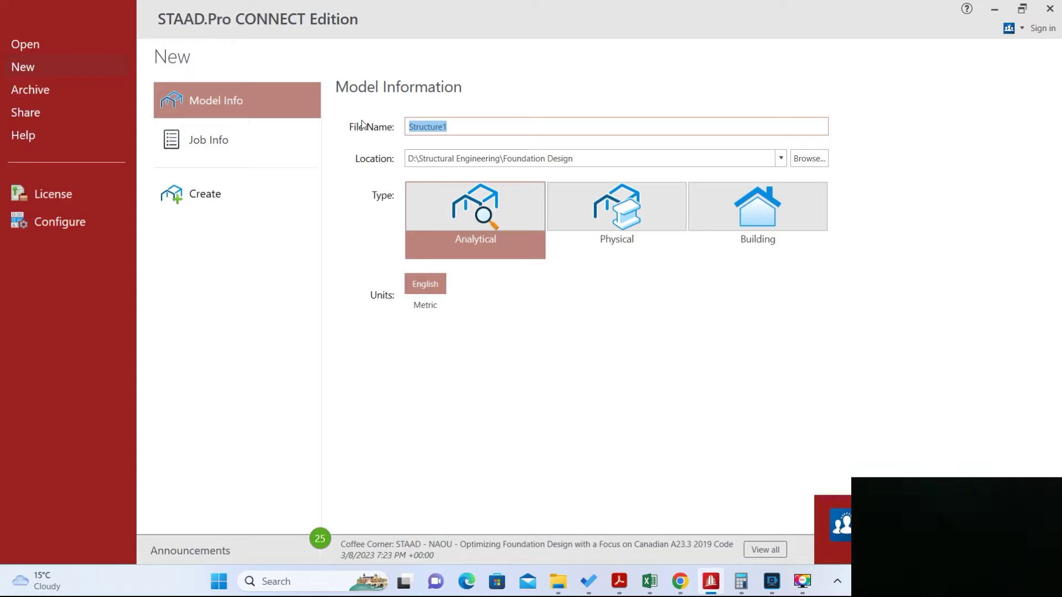
type("Dynamic")
type("Machine F")
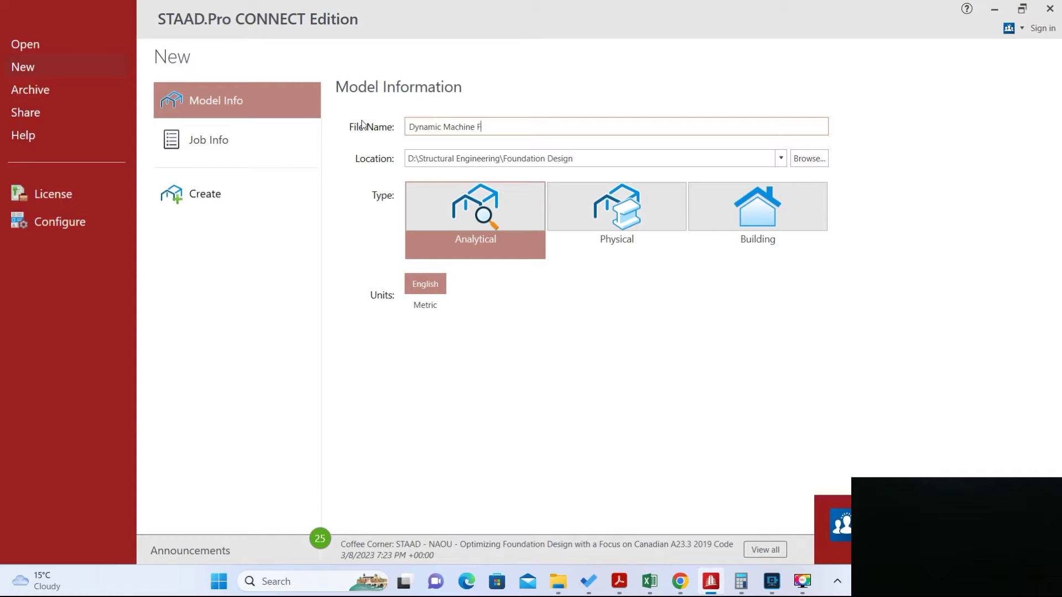
type("oundation")
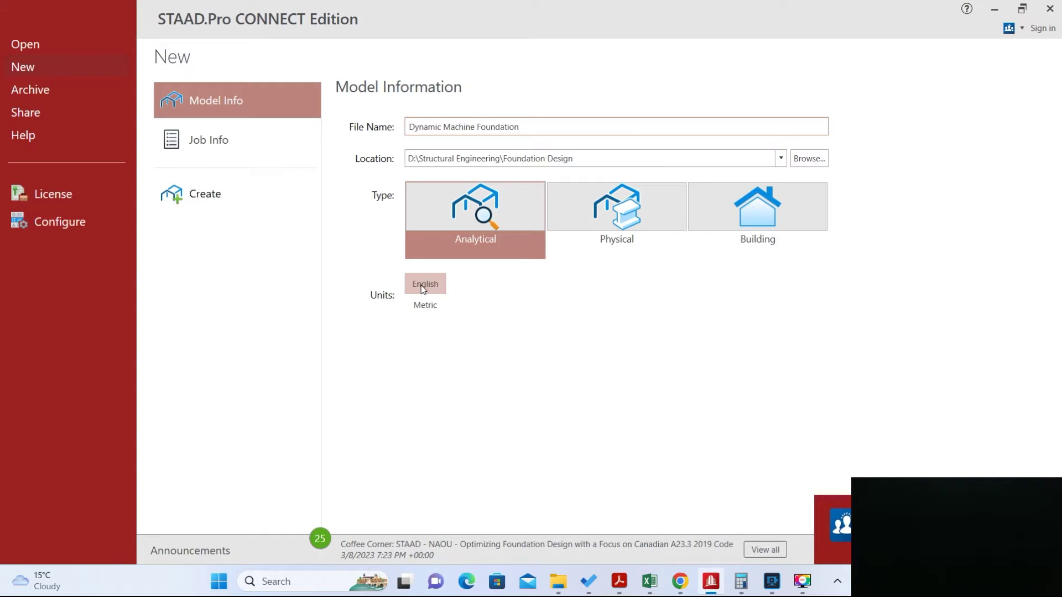
left_click(197, 194)
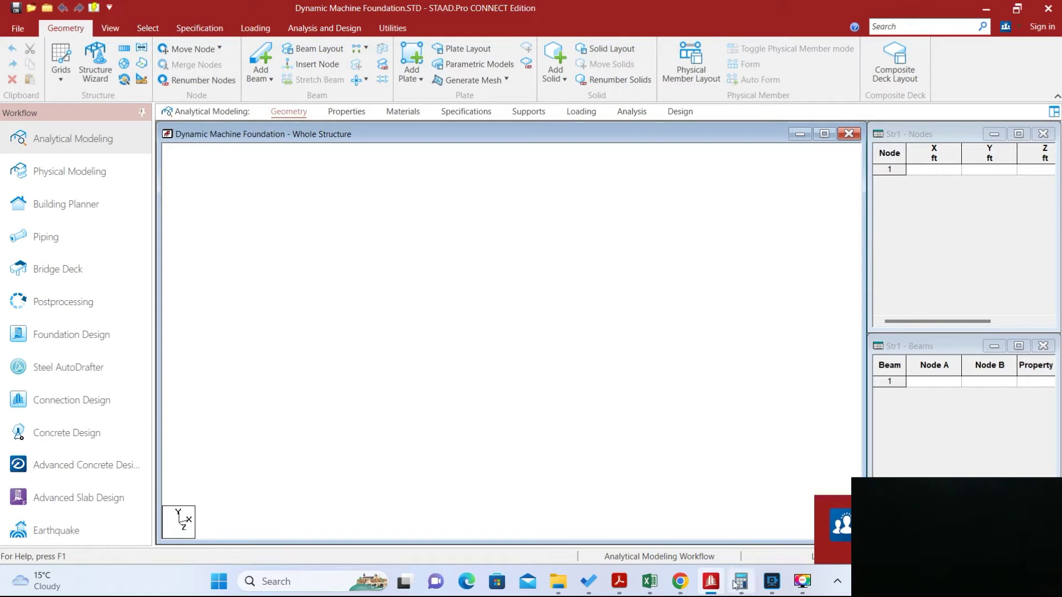
Step: Bring the foundation book back to page 109's Figure 6-4 footing drawing
left_click(619, 580)
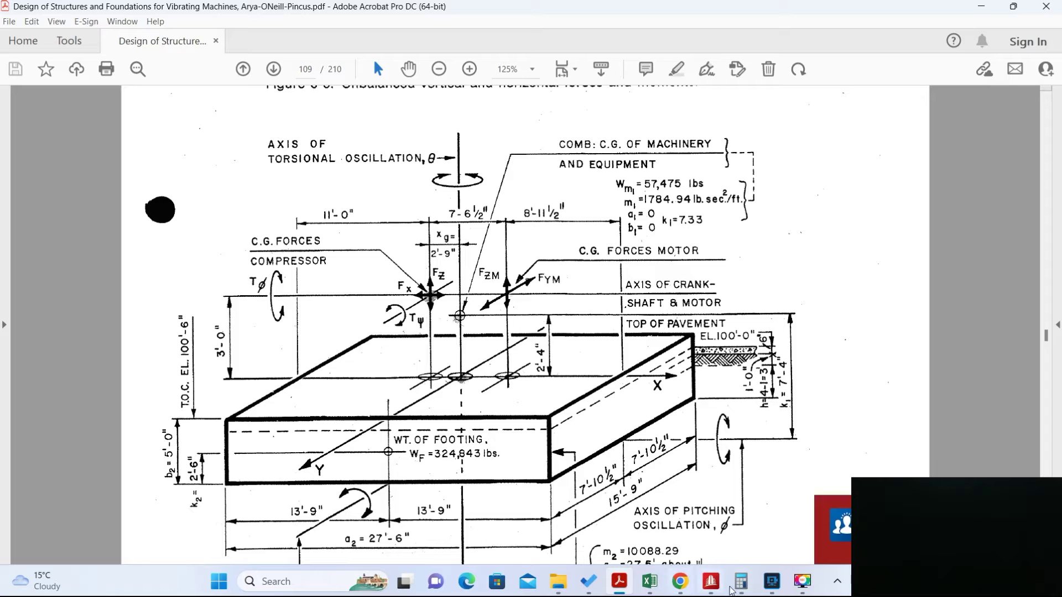
Step: In Calculator, compute 27.5 × 12 ÷ 20 = 16.5
left_click(742, 581)
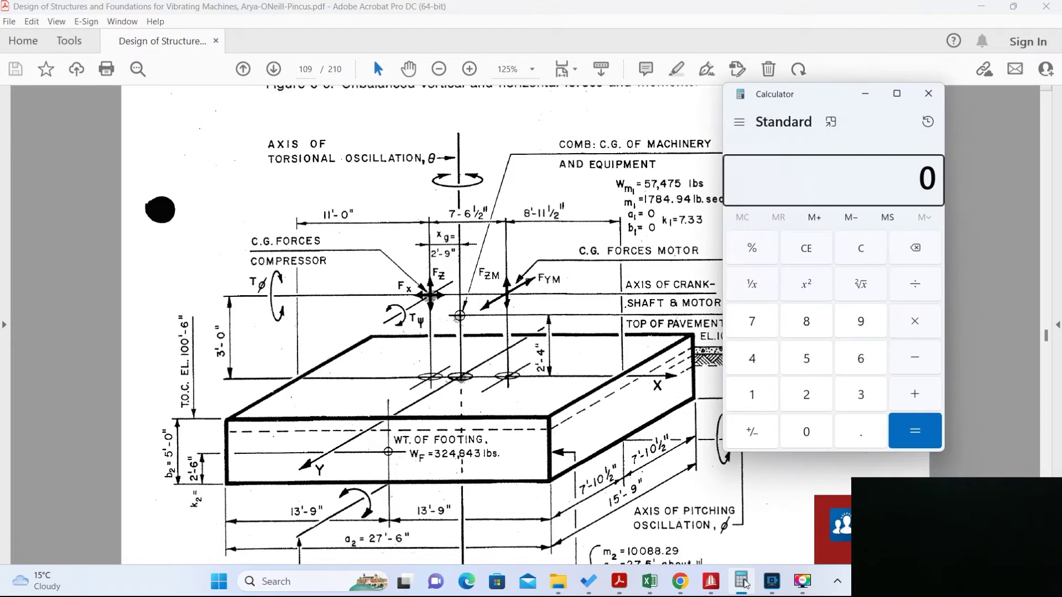
left_click(807, 395)
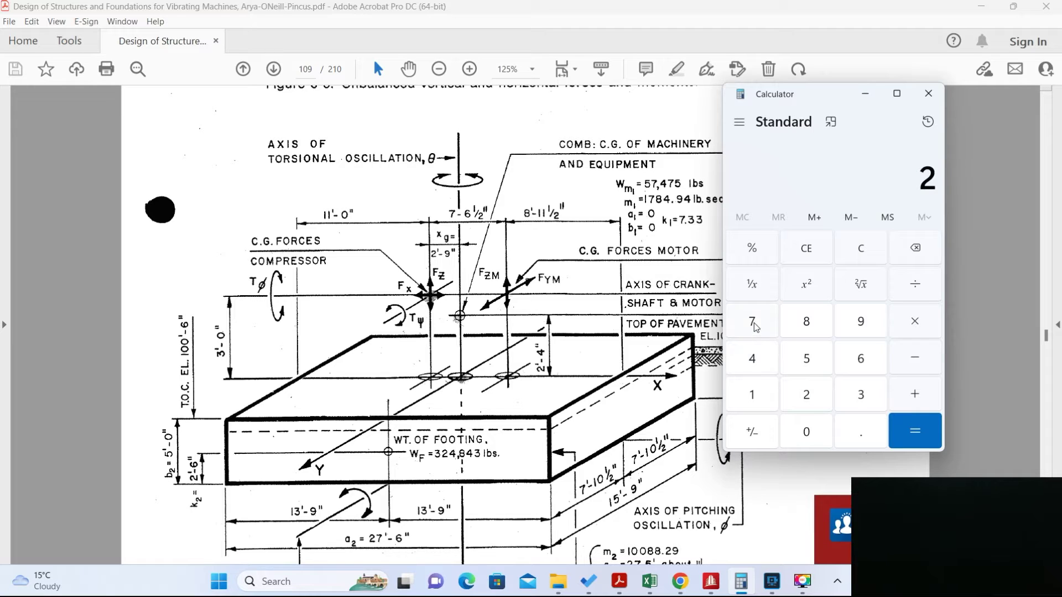
left_click(752, 322)
left_click(860, 432)
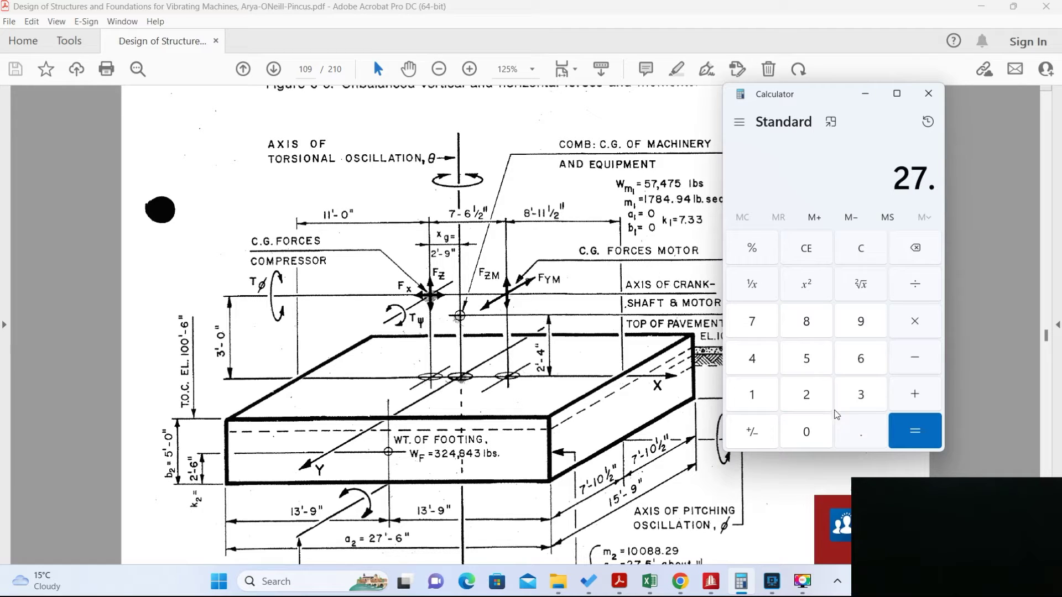
left_click(809, 359)
left_click(907, 321)
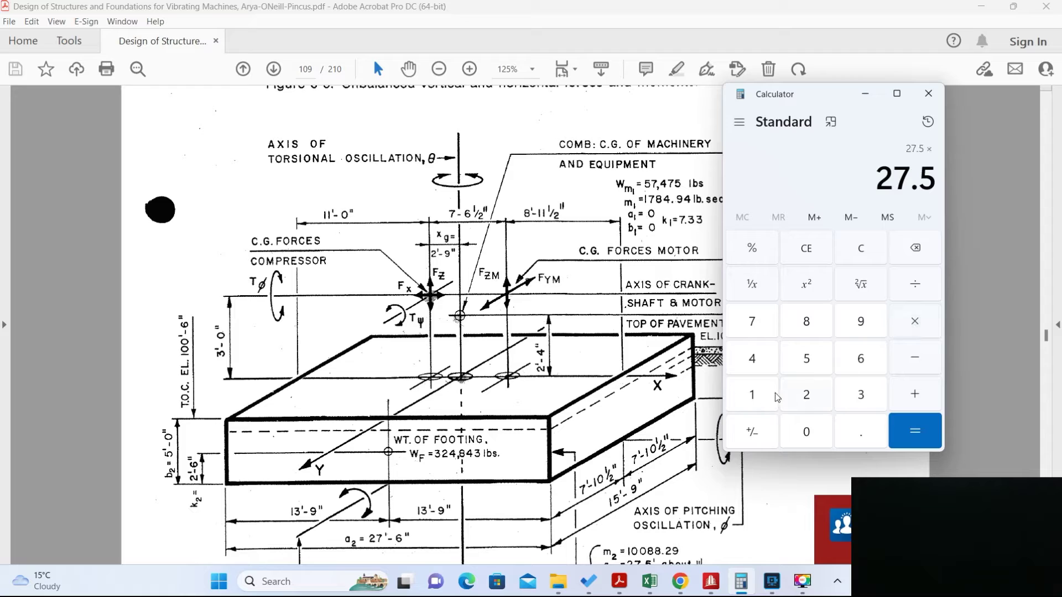
left_click(752, 394)
left_click(808, 396)
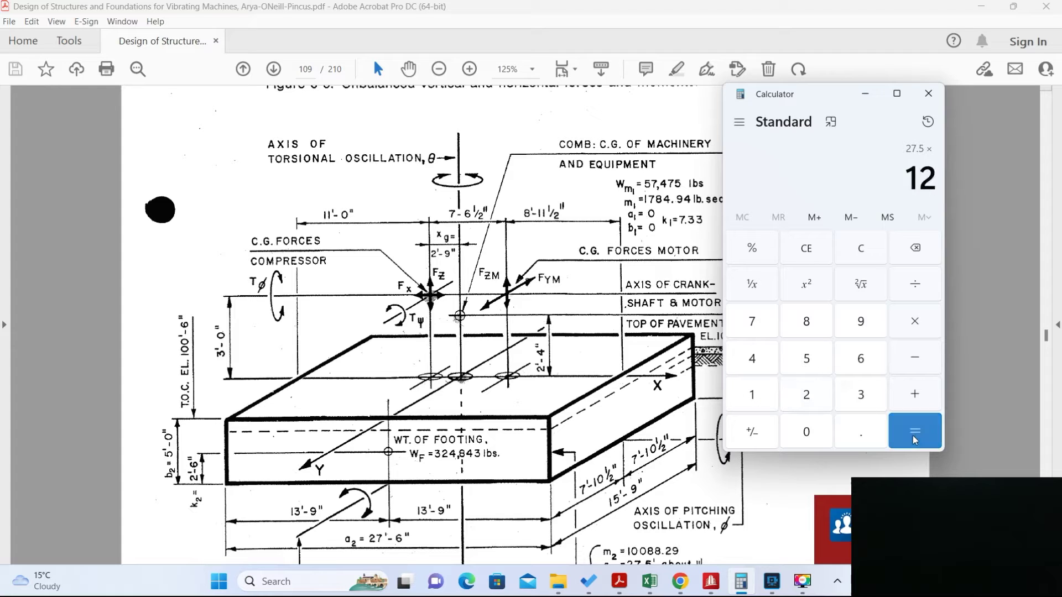
left_click(914, 430)
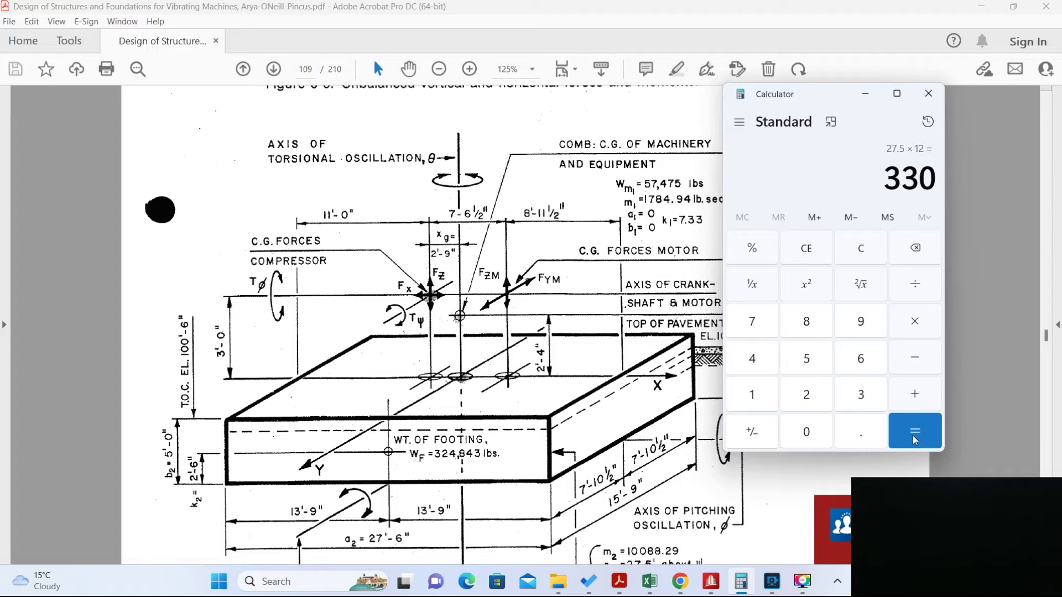
left_click(917, 286)
left_click(808, 397)
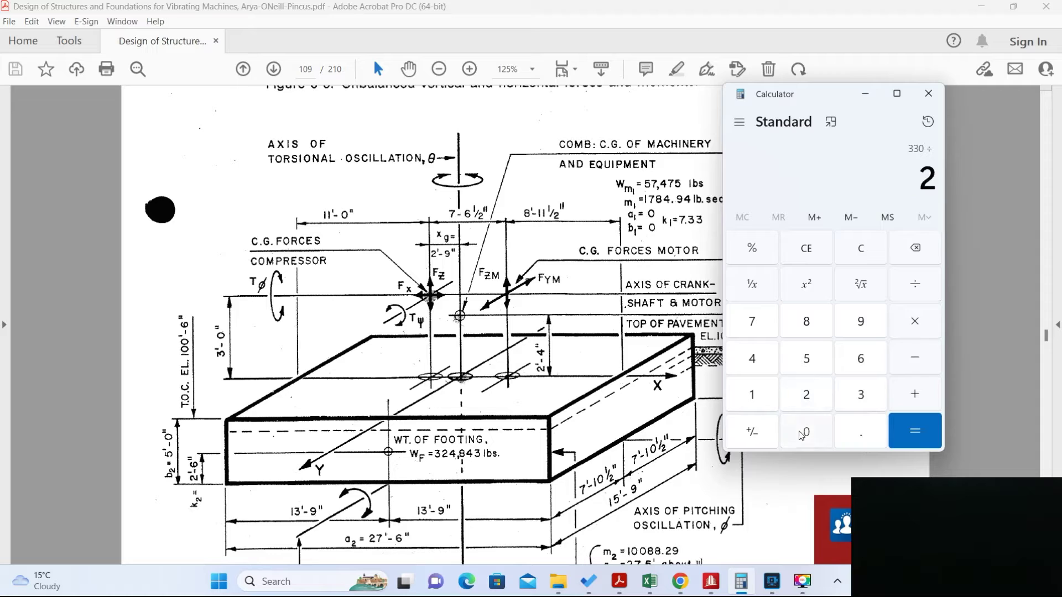
left_click(801, 433)
left_click(915, 431)
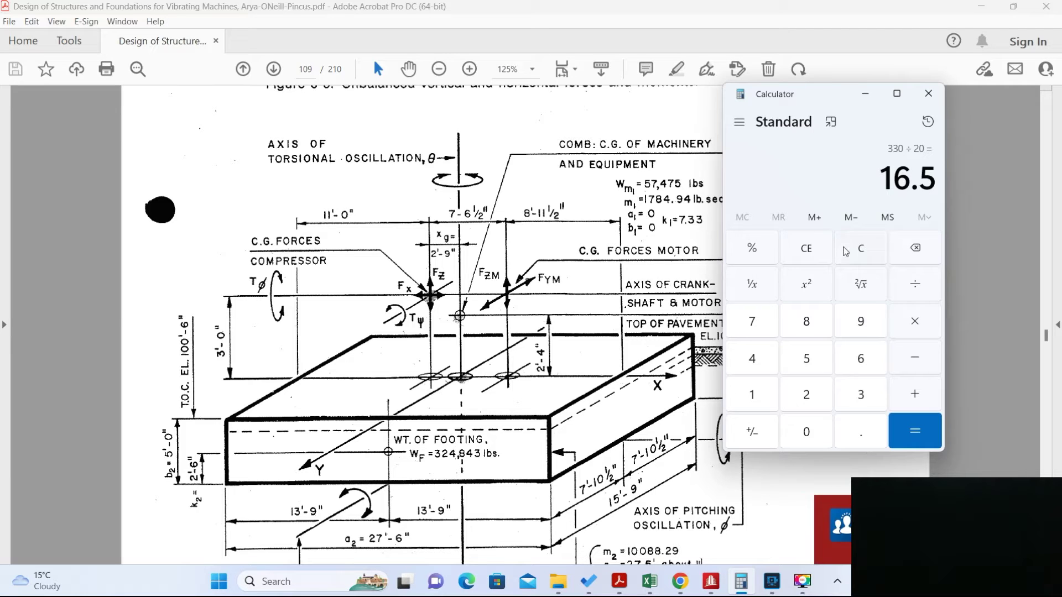
Step: Compute 15.75 × 12 ÷ 10 = 18.9, then close Calculator
left_click(858, 250)
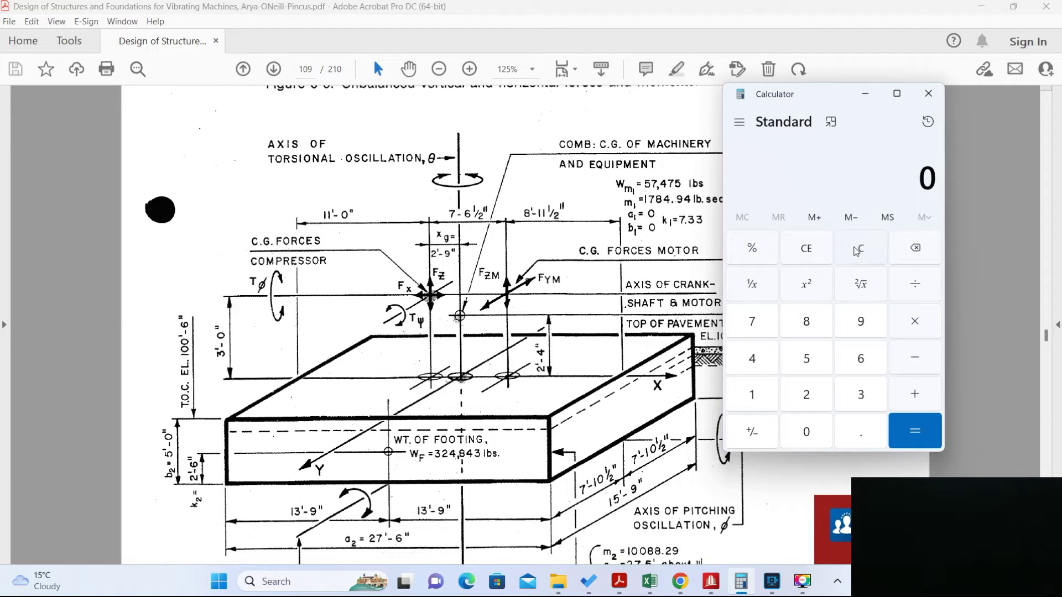
left_click(753, 398)
left_click(805, 363)
left_click(861, 436)
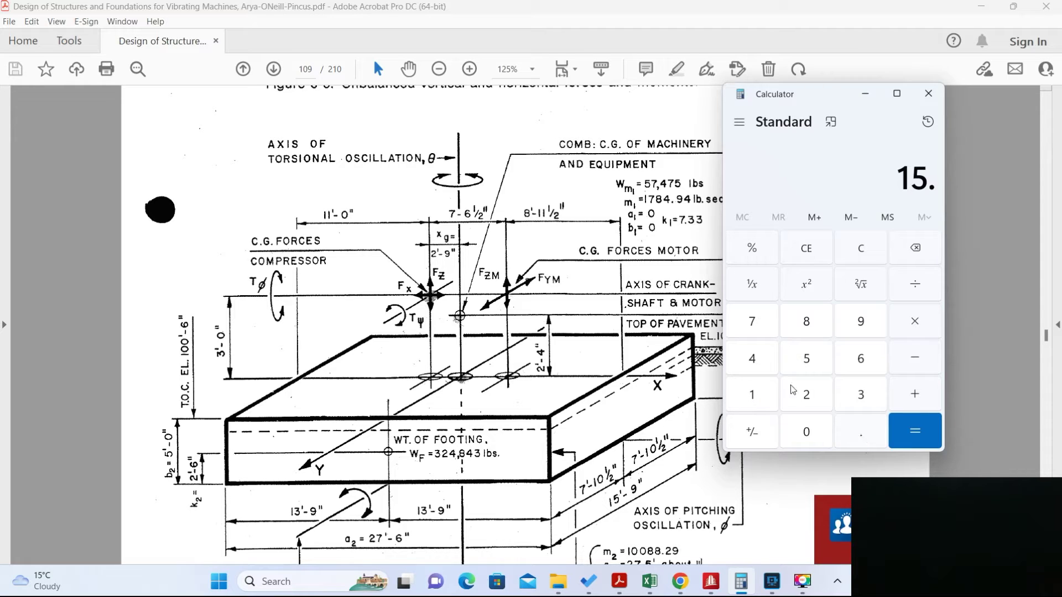
left_click(759, 325)
left_click(808, 365)
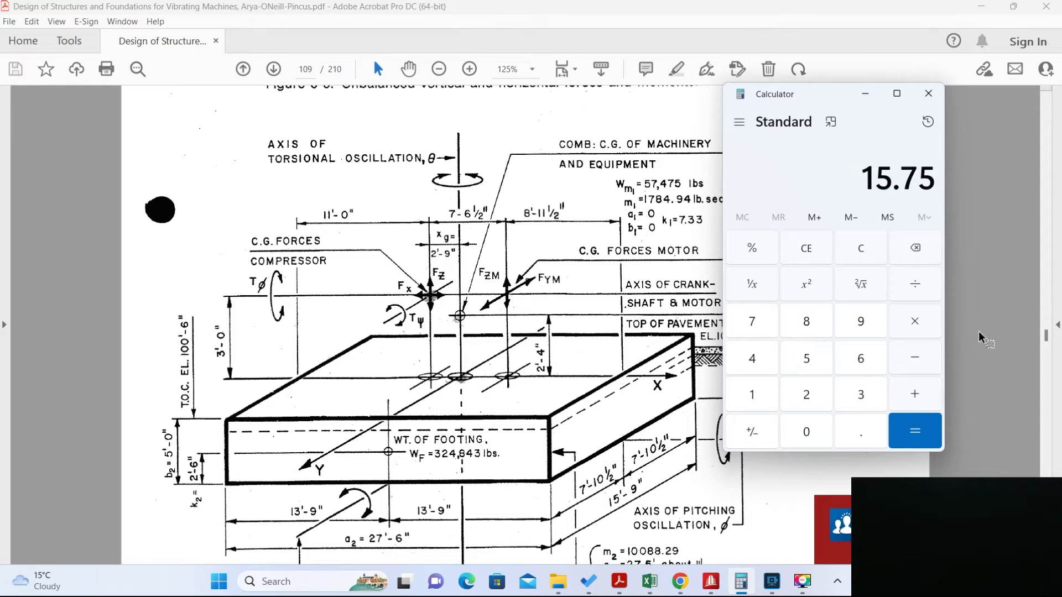
left_click(919, 324)
left_click(753, 398)
left_click(808, 394)
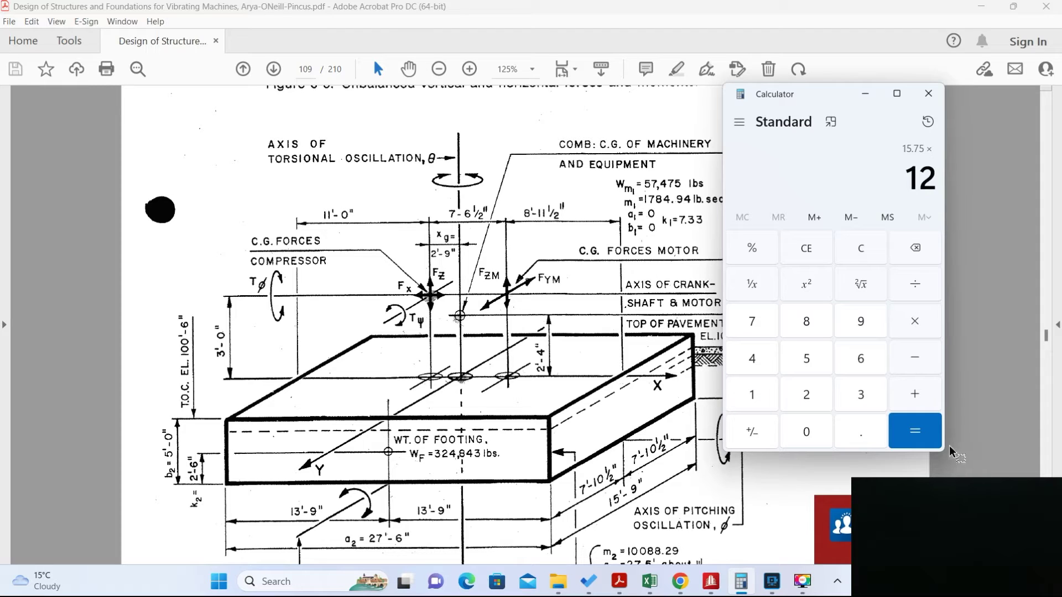
left_click(916, 434)
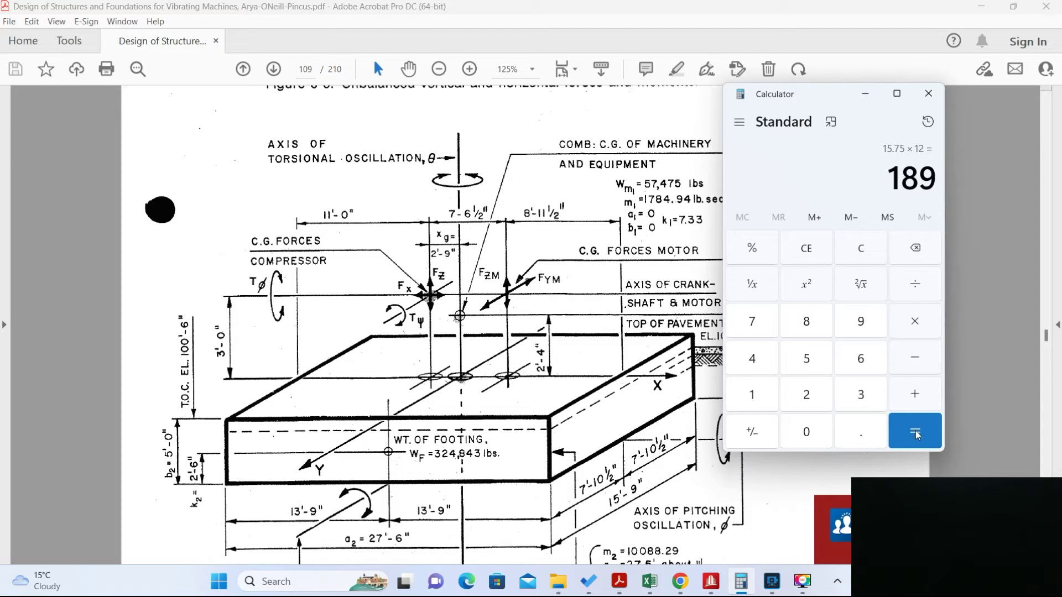
left_click(917, 285)
left_click(752, 394)
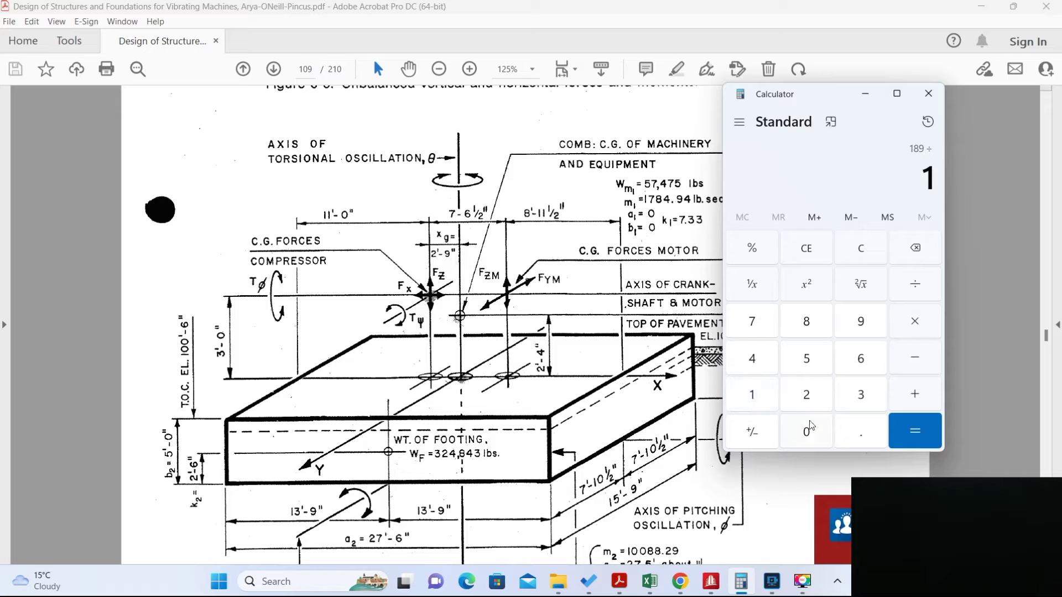
left_click(806, 431)
left_click(921, 431)
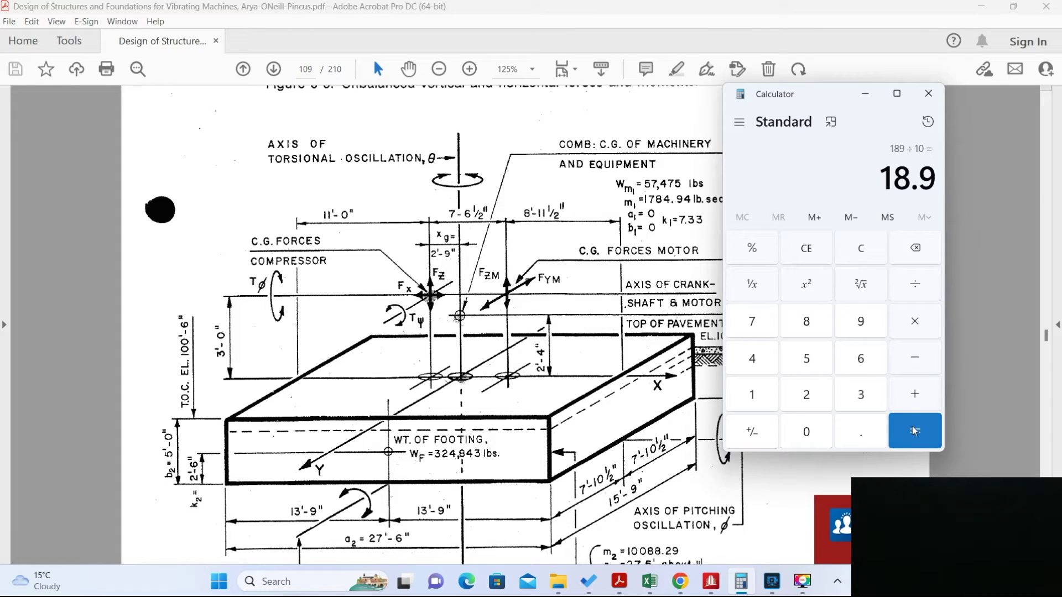
left_click(929, 95)
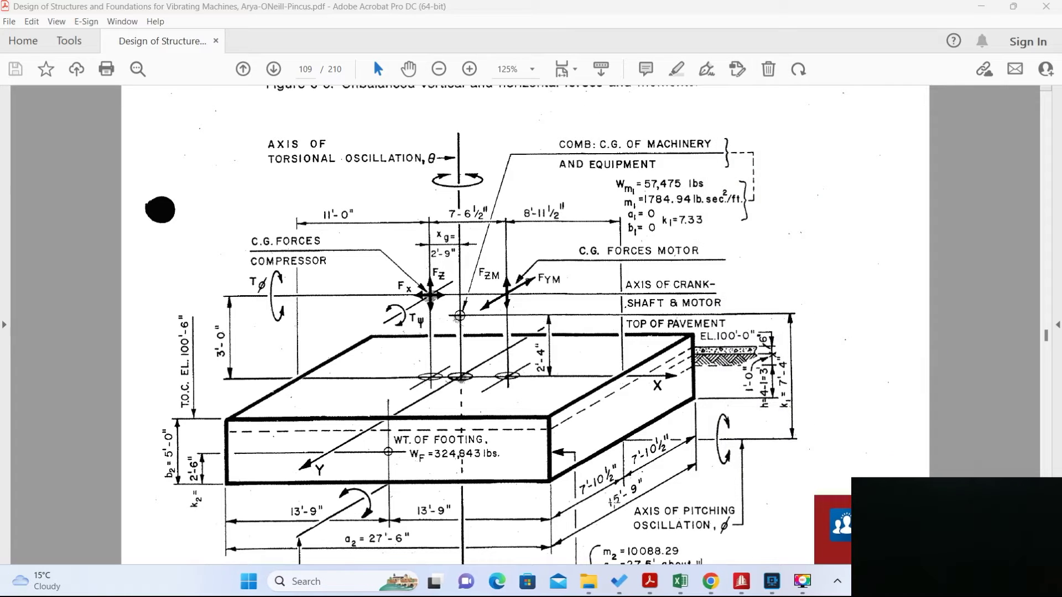
Step: Switch back to the empty Dynamic Machine Foundation model in STAAD.Pro
left_click(740, 586)
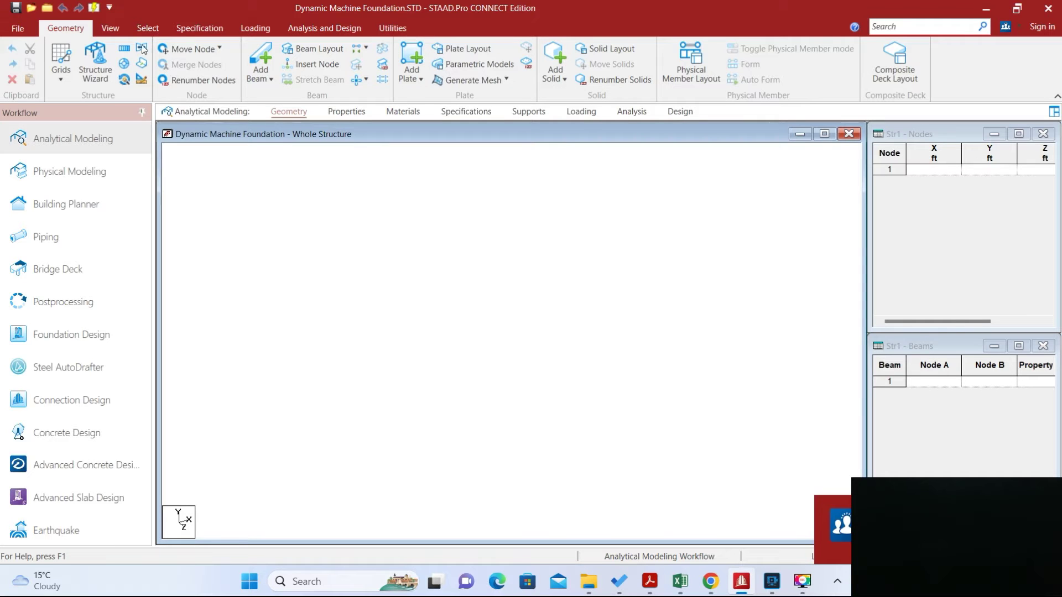
Step: Set the input units to English inch with pound force
left_click(141, 80)
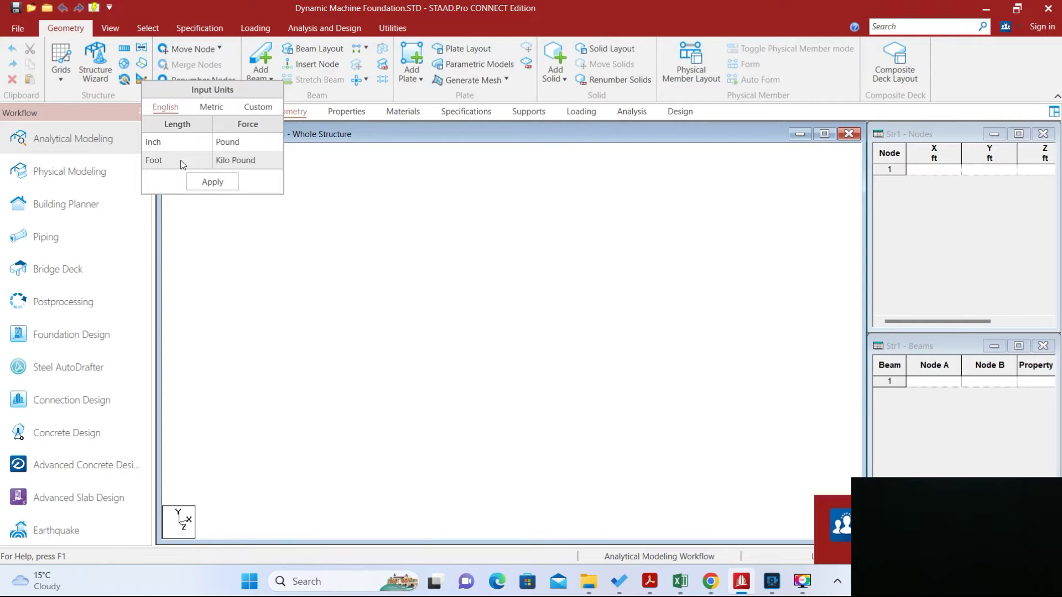
left_click(254, 151)
left_click(213, 182)
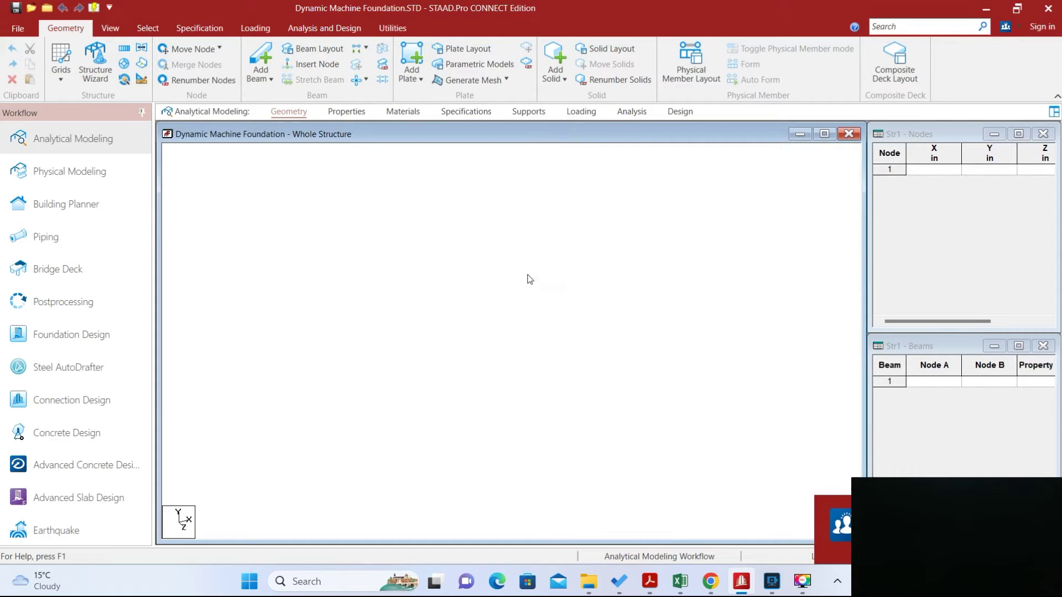
Step: Enter node 1 at (0,0,0) and node 2 at (16.5,0,0) inches
left_click(925, 171)
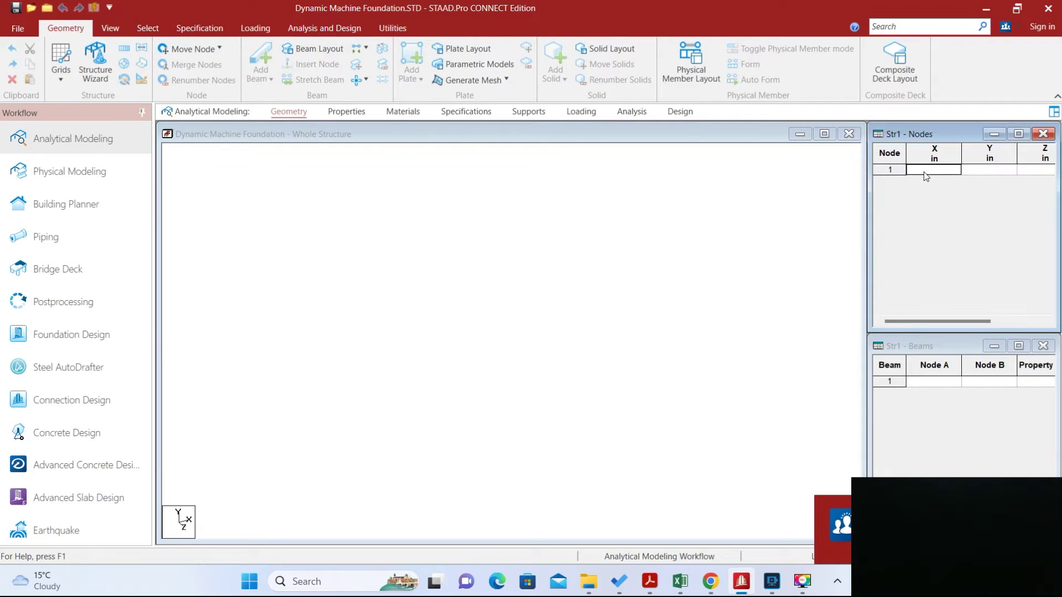
type("0")
key("Tab")
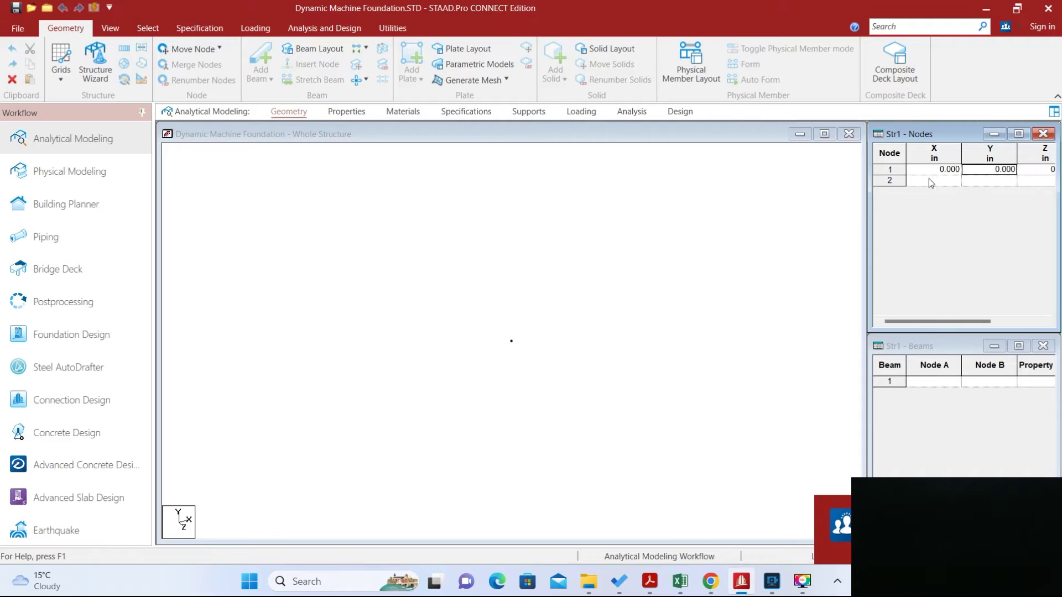
left_click(922, 184)
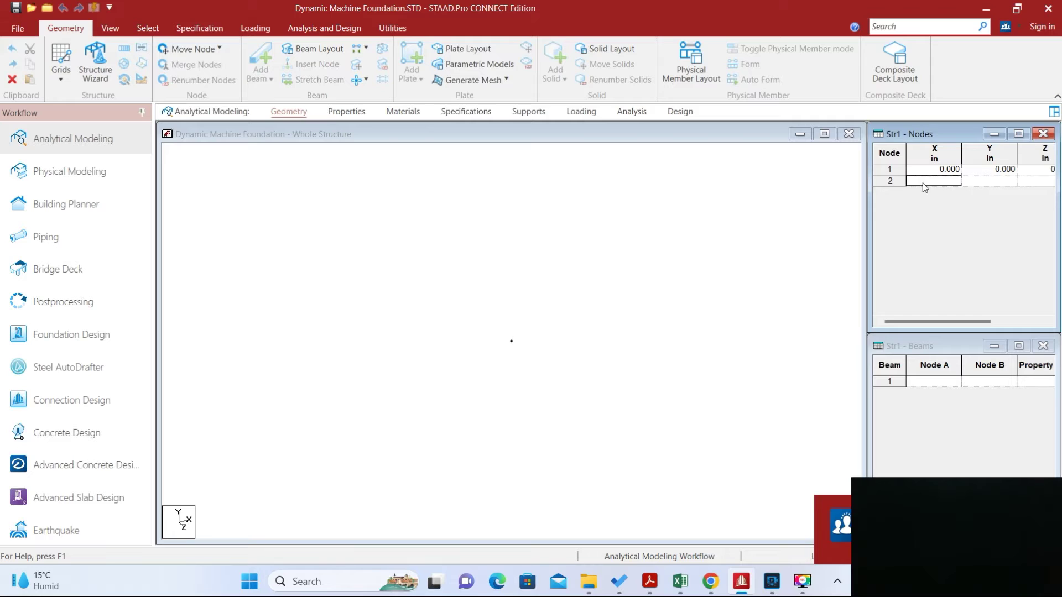
type("16")
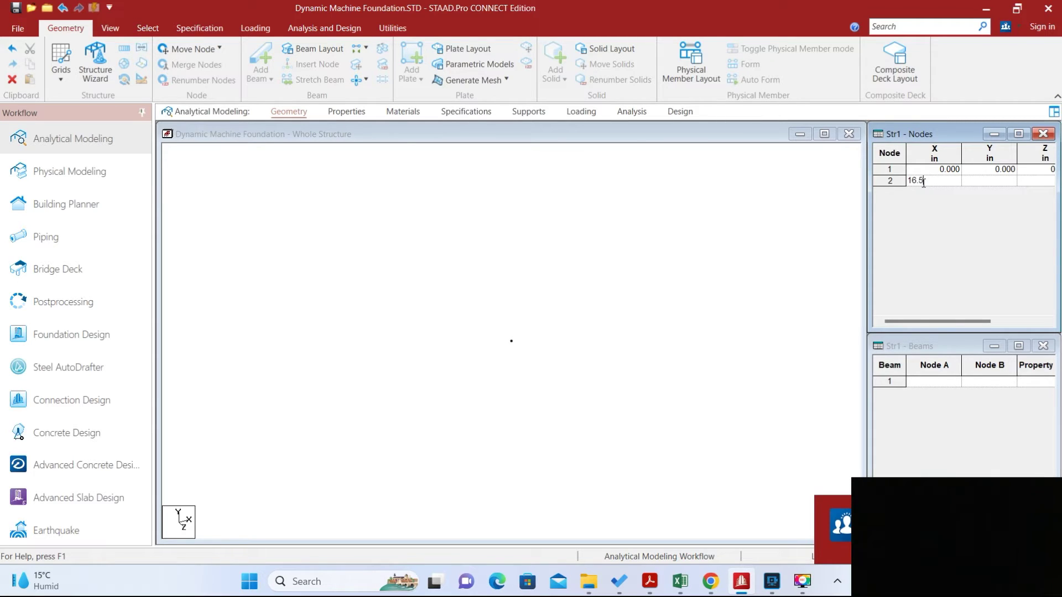
type(".5")
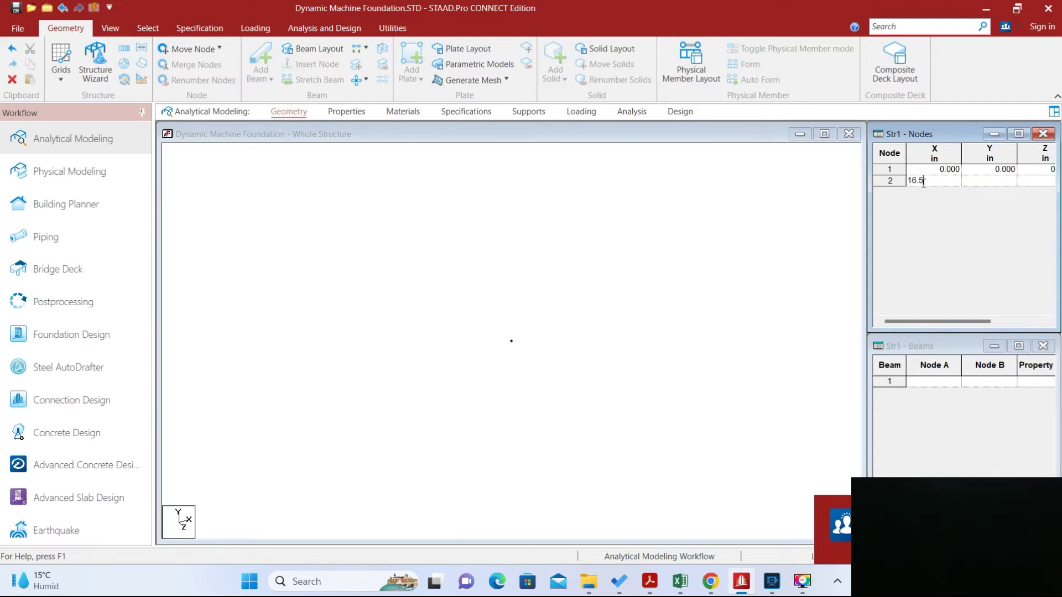
left_click(990, 181)
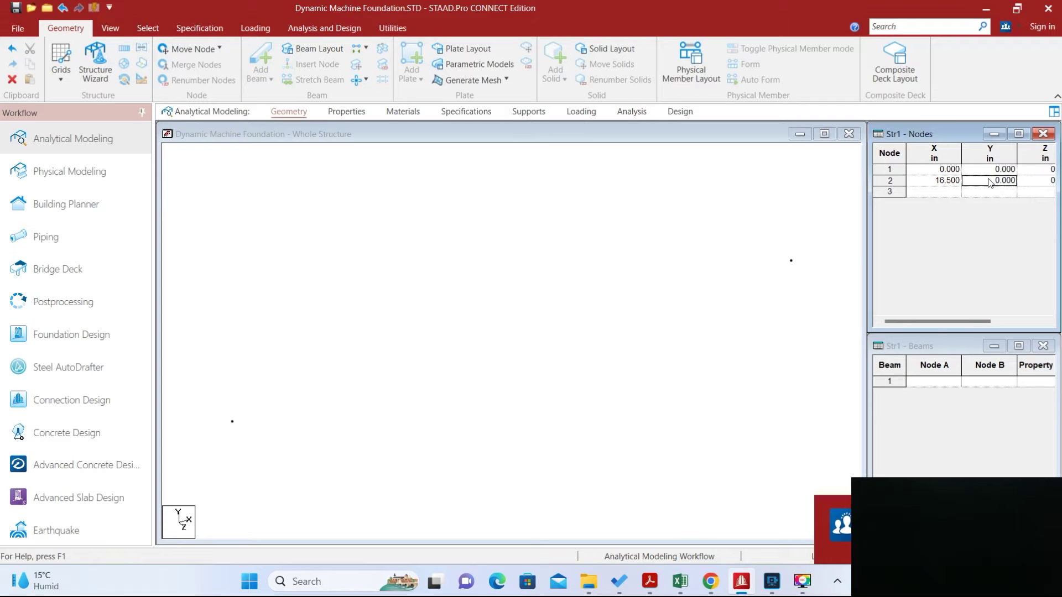
Step: Enter node 3 at (16.5,0,18.9) and node 4 at (0,0,18.9) inches
left_click(946, 192)
type("16.5")
key("Tab")
key("Tab")
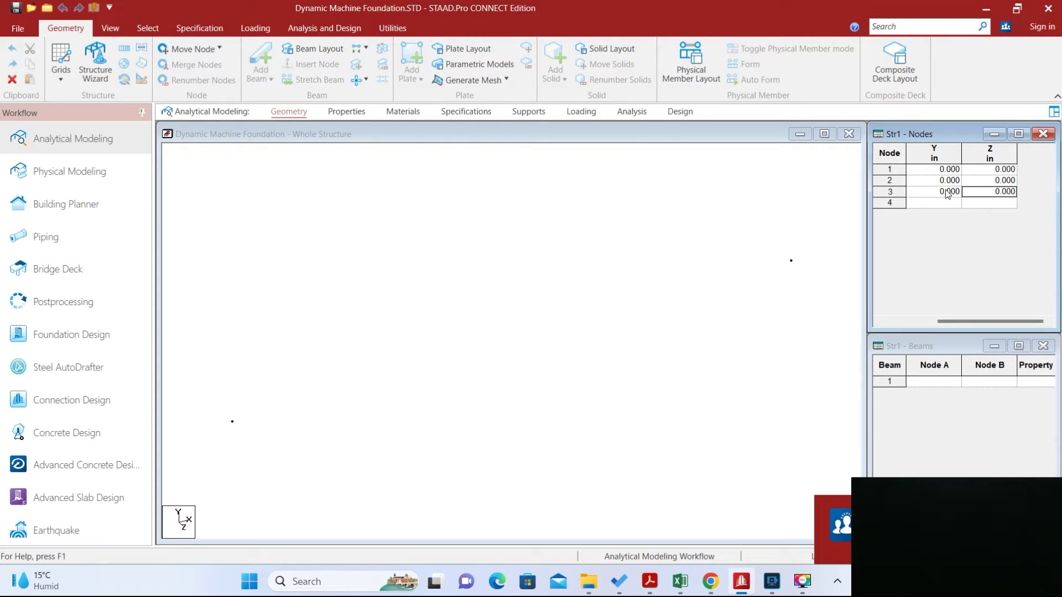
type("18.9")
key("Return")
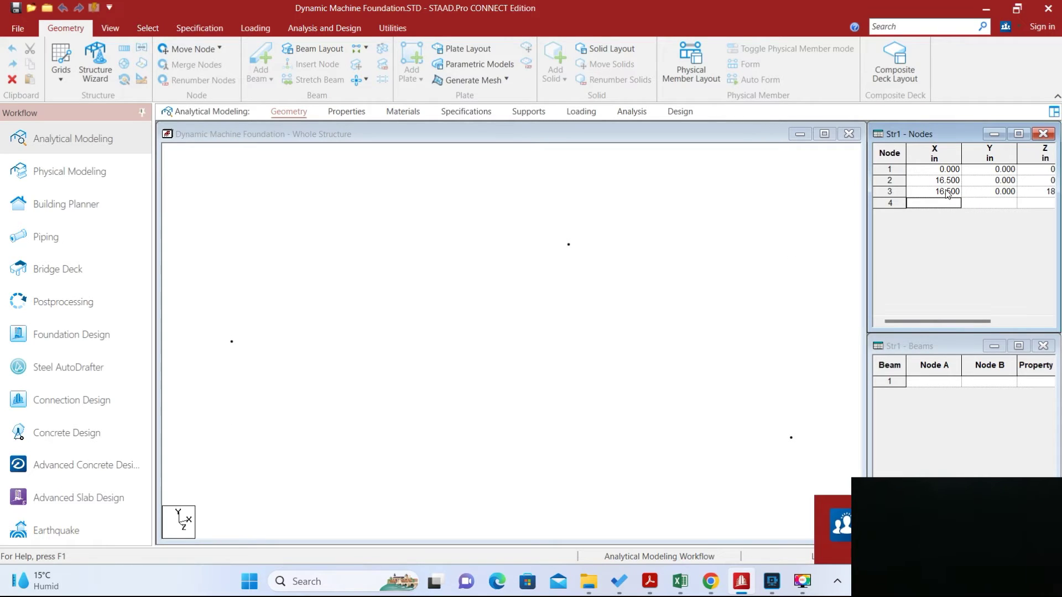
type("0")
key("Return")
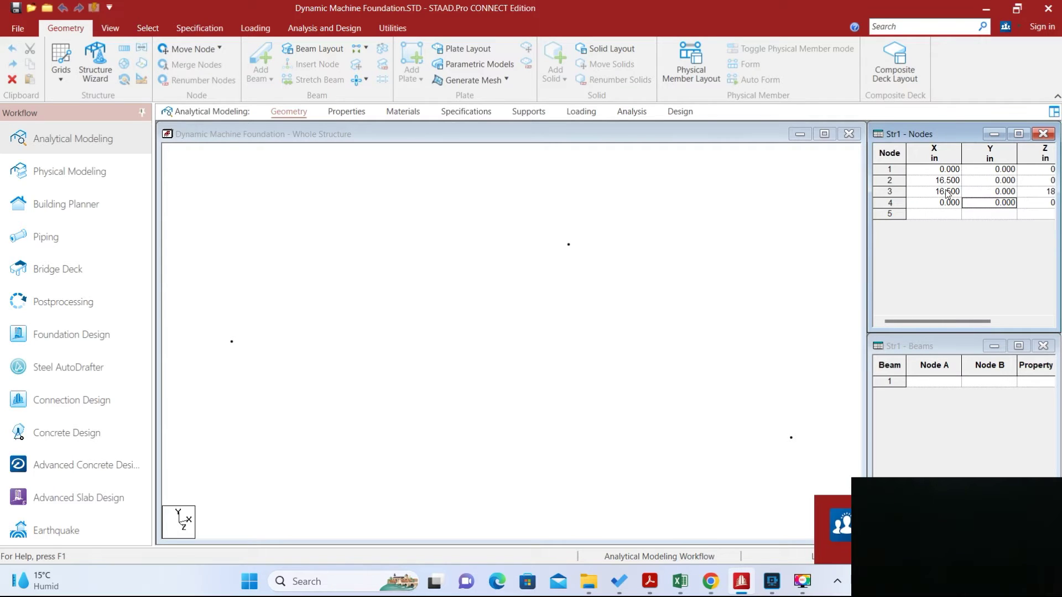
key("Return")
type("18")
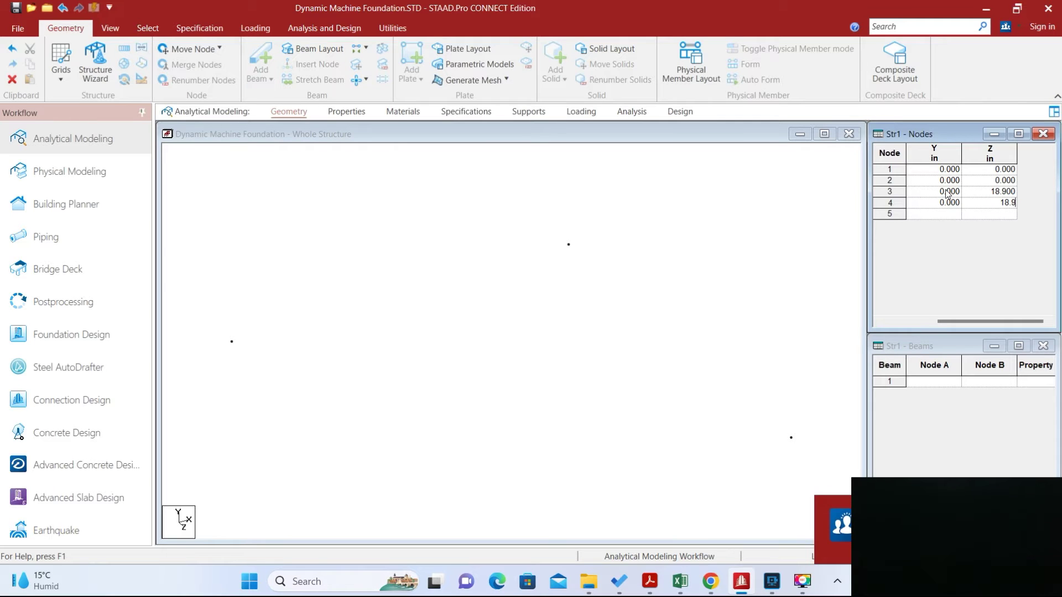
type(".9")
key("Return")
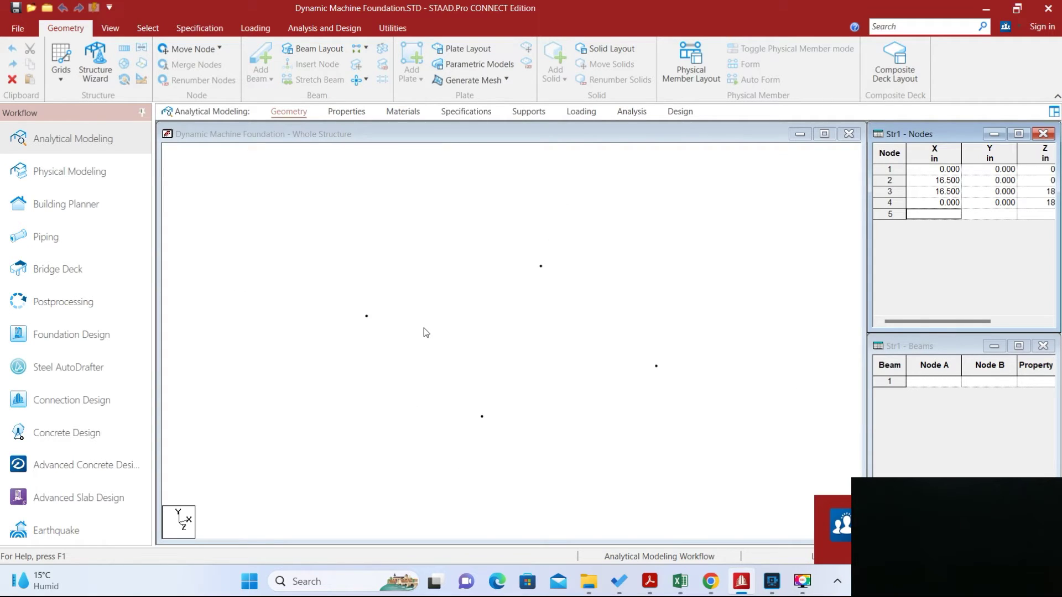
Step: Switch to the nodes cursor and window-select the four base nodes
right_click(327, 230)
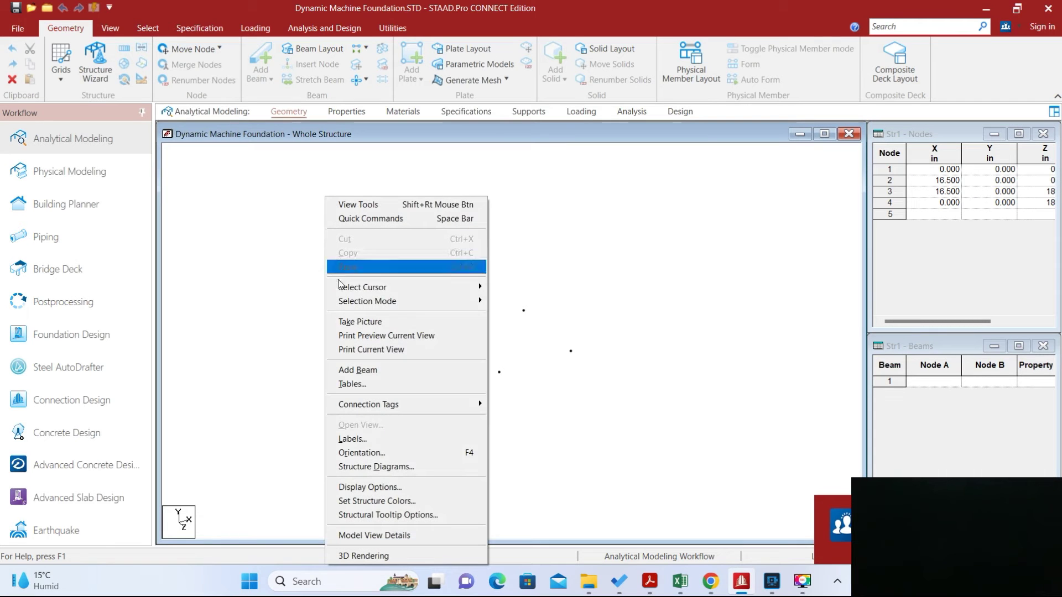
mouse_move(354, 288)
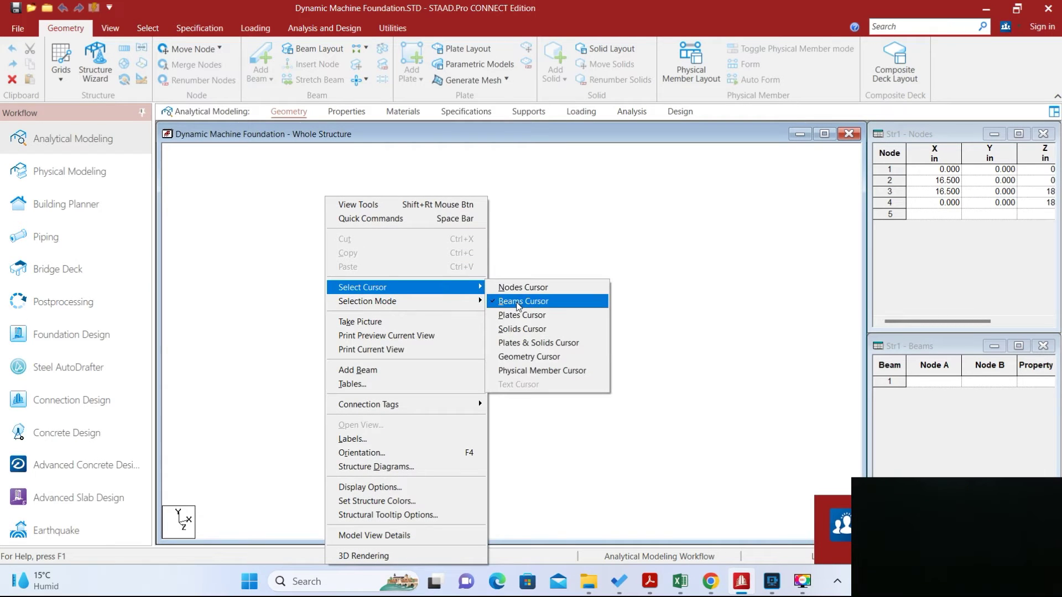
left_click(523, 287)
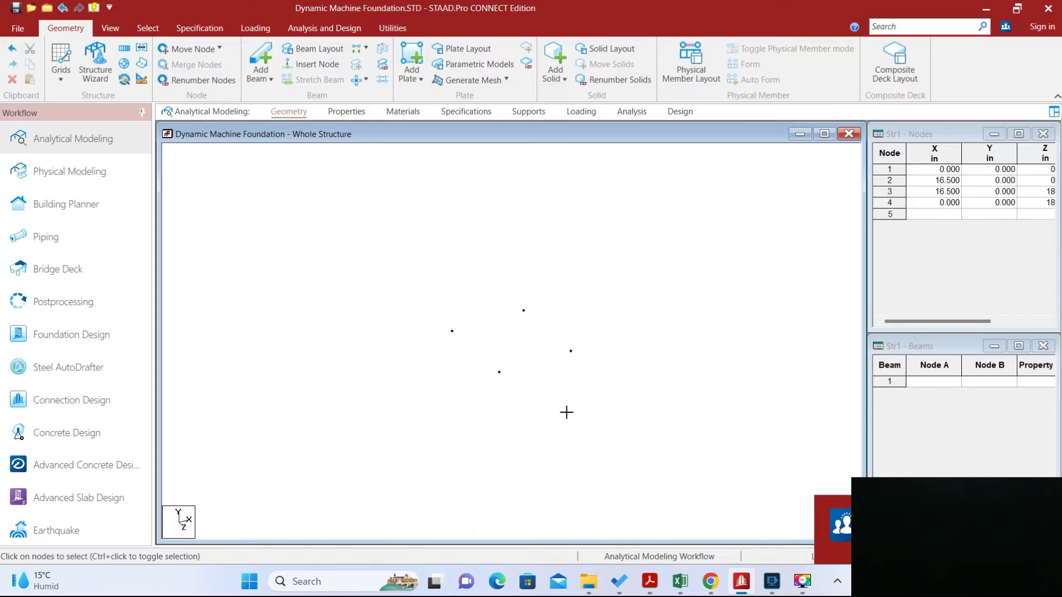
left_click_drag(393, 267, 592, 407)
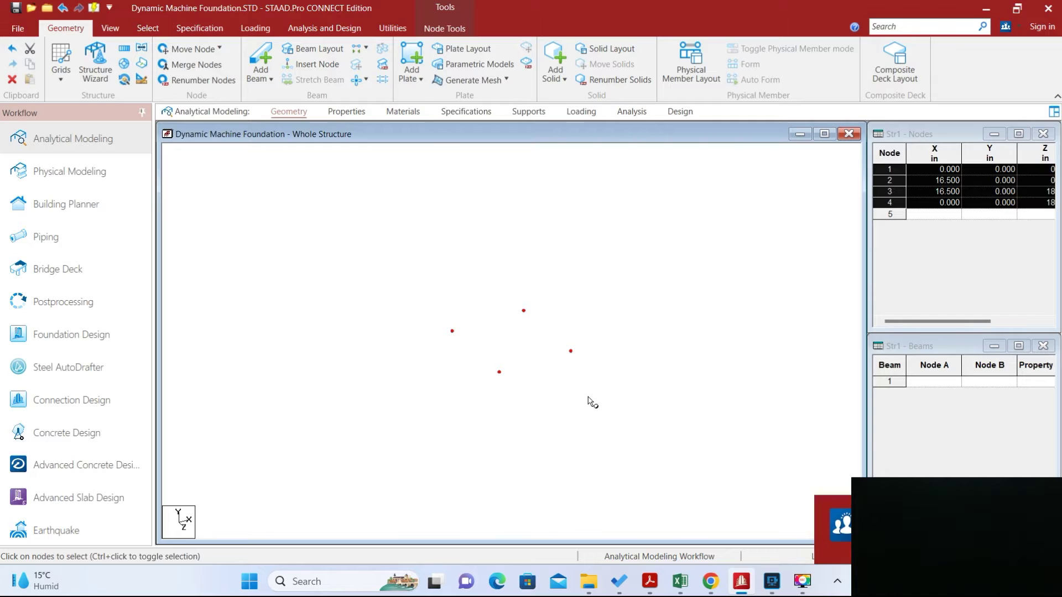
Step: Copy the four base nodes and paste them 15 in up along Y as nodes 5–8
right_click(539, 339)
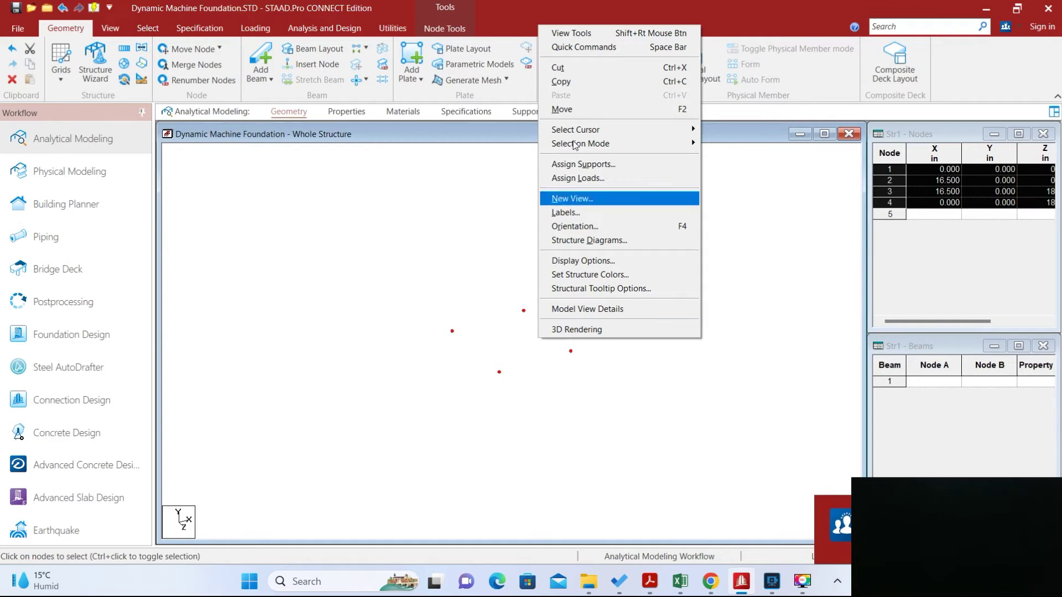
left_click(552, 81)
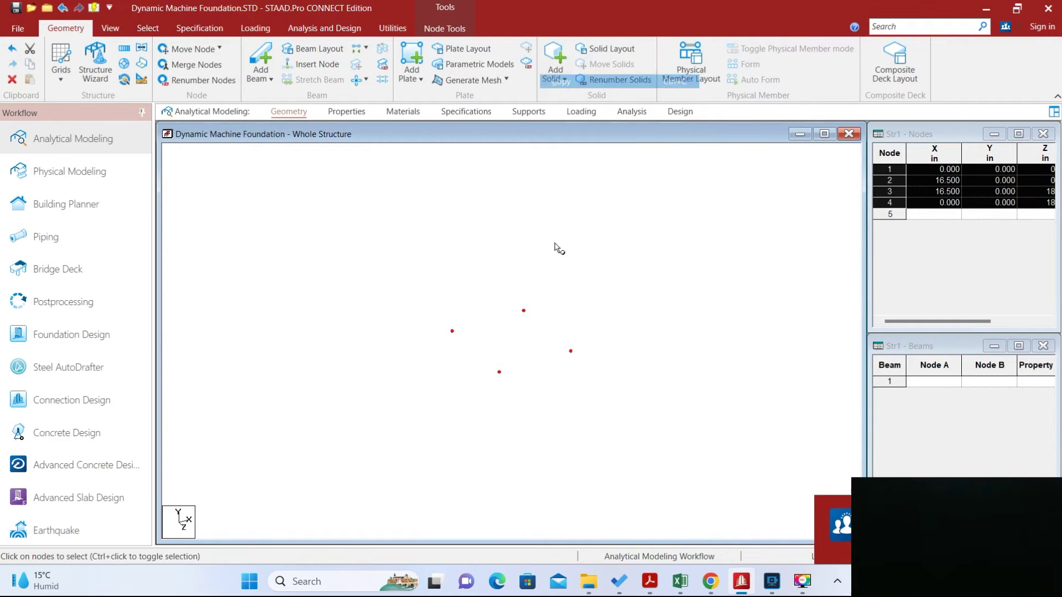
right_click(452, 333)
left_click(496, 89)
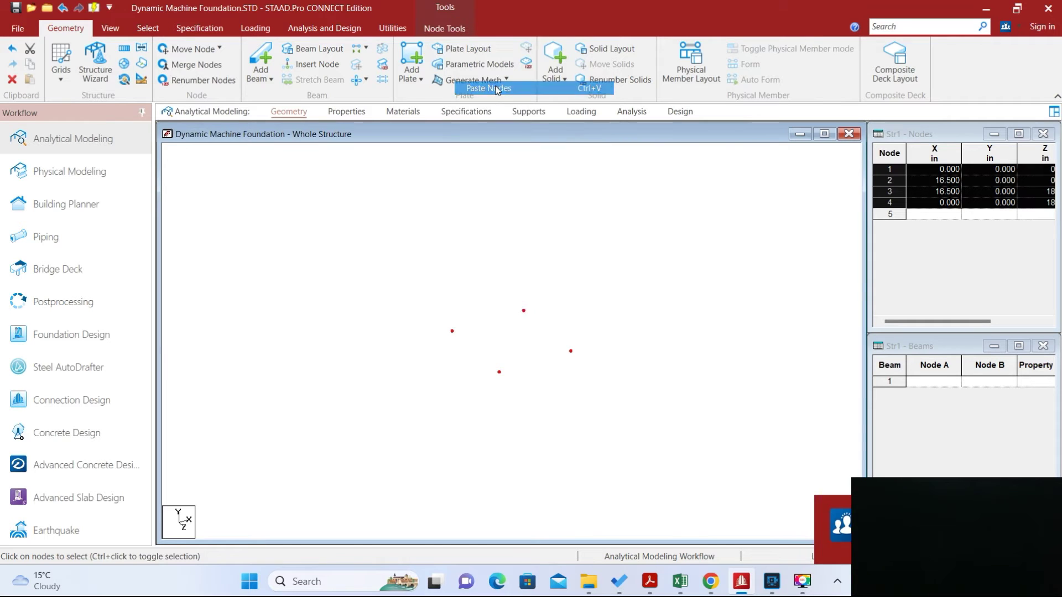
double_click(541, 366)
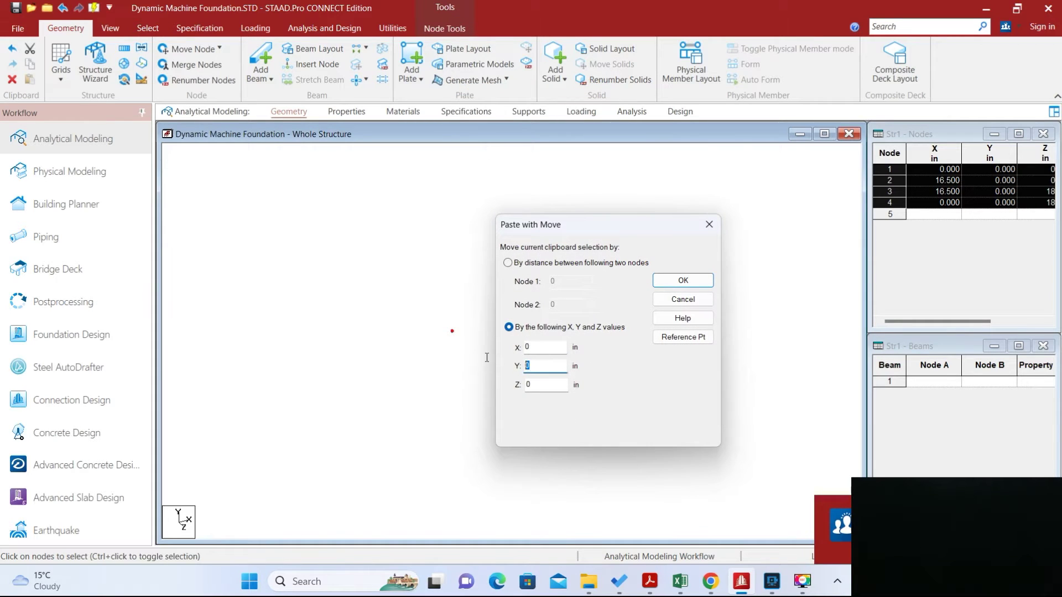
type("15")
key("Return")
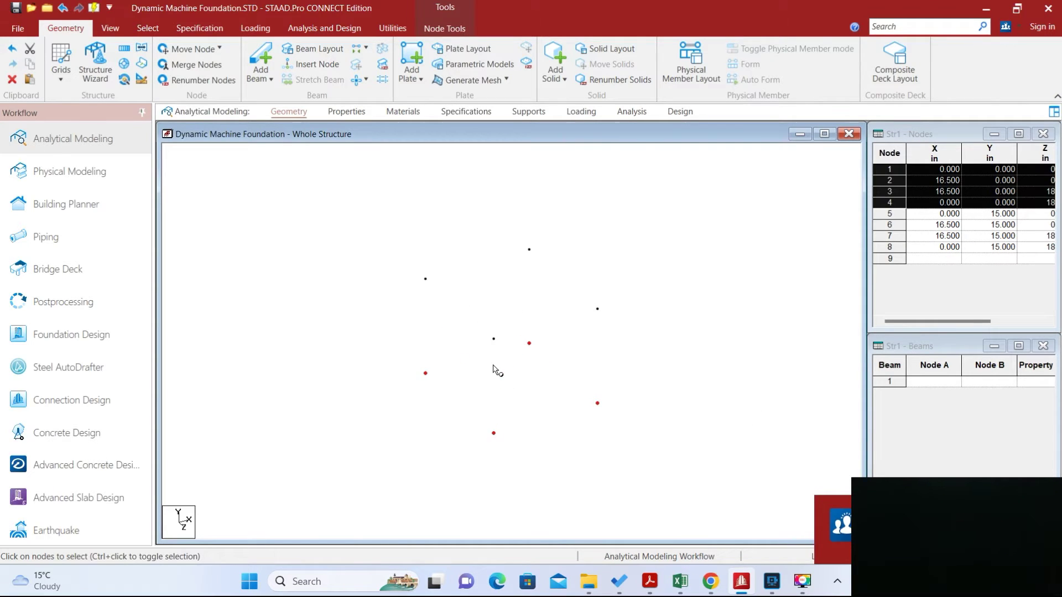
left_click(653, 303)
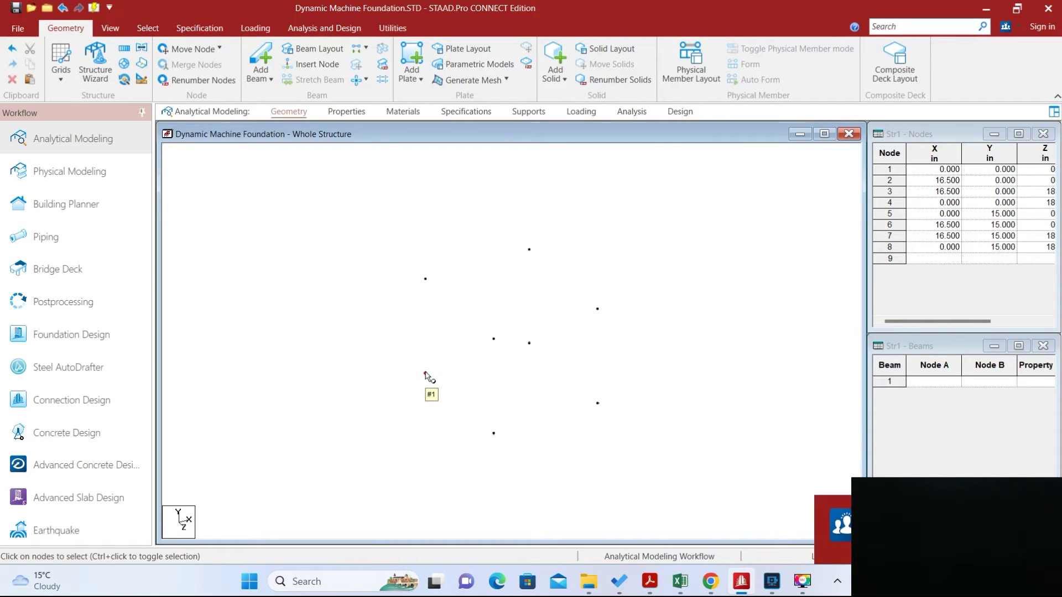
Step: Start an 8-node solid and pick its four bottom corner nodes
left_click(426, 373)
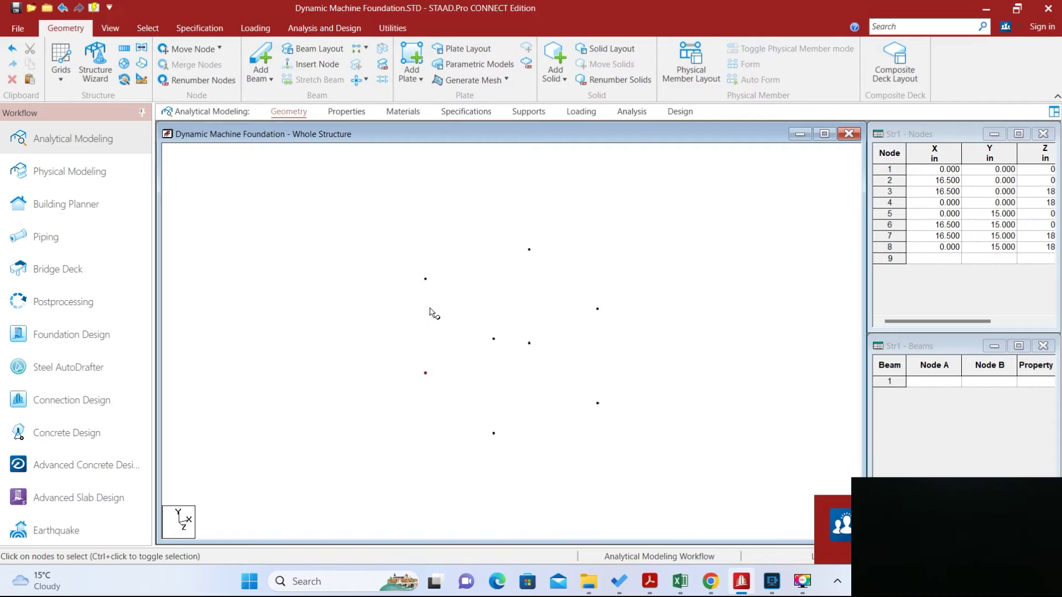
left_click(426, 279, "ctrl")
left_click(560, 55)
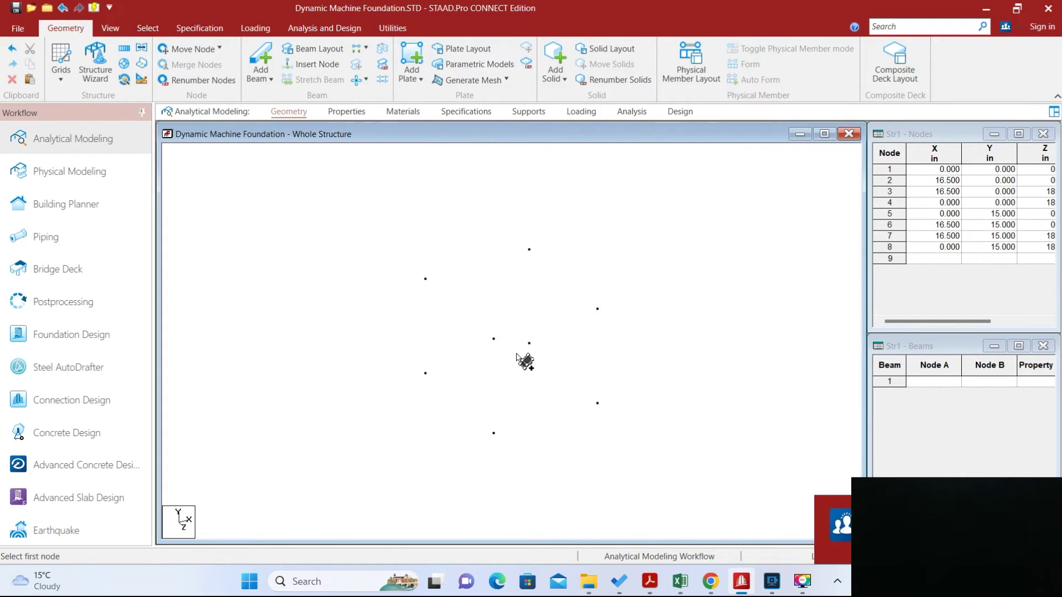
left_click(426, 374)
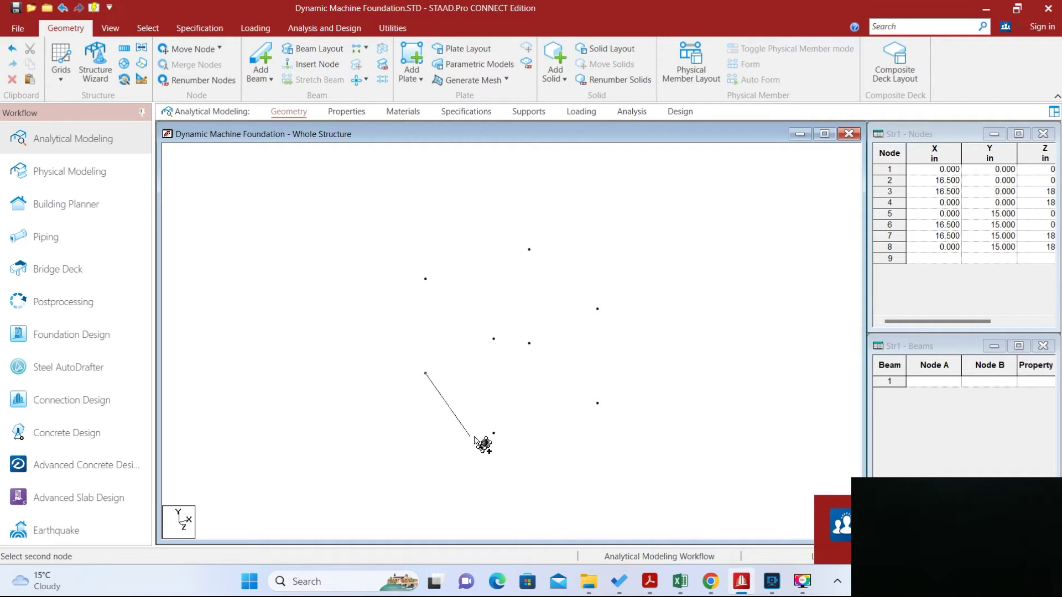
left_click(493, 433)
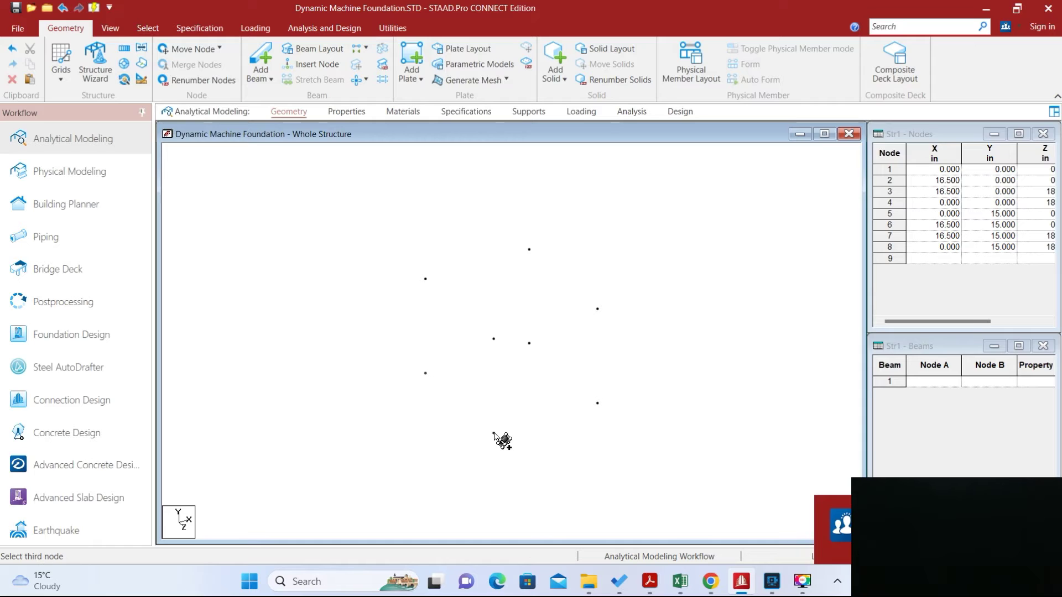
left_click(598, 403)
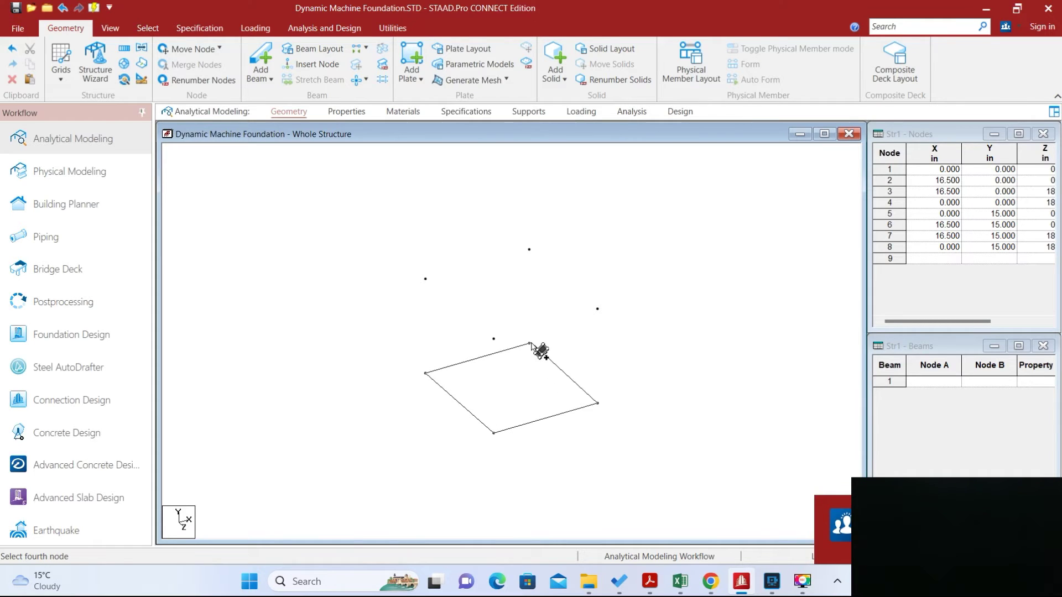
left_click(529, 343)
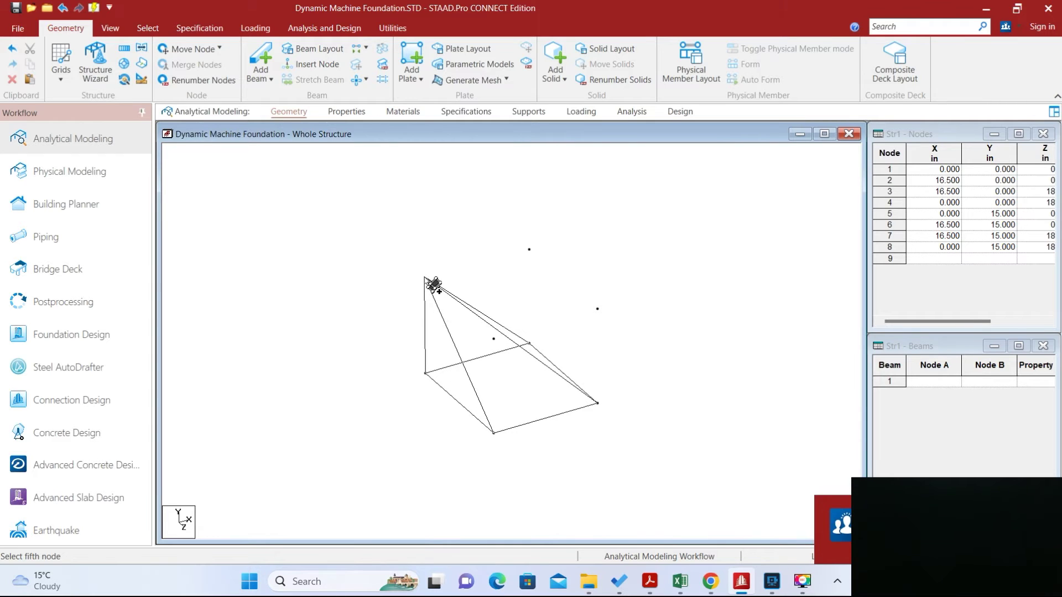
Step: Pick the four top corner nodes to close the cube, then save the model
left_click(425, 278)
left_click(493, 338)
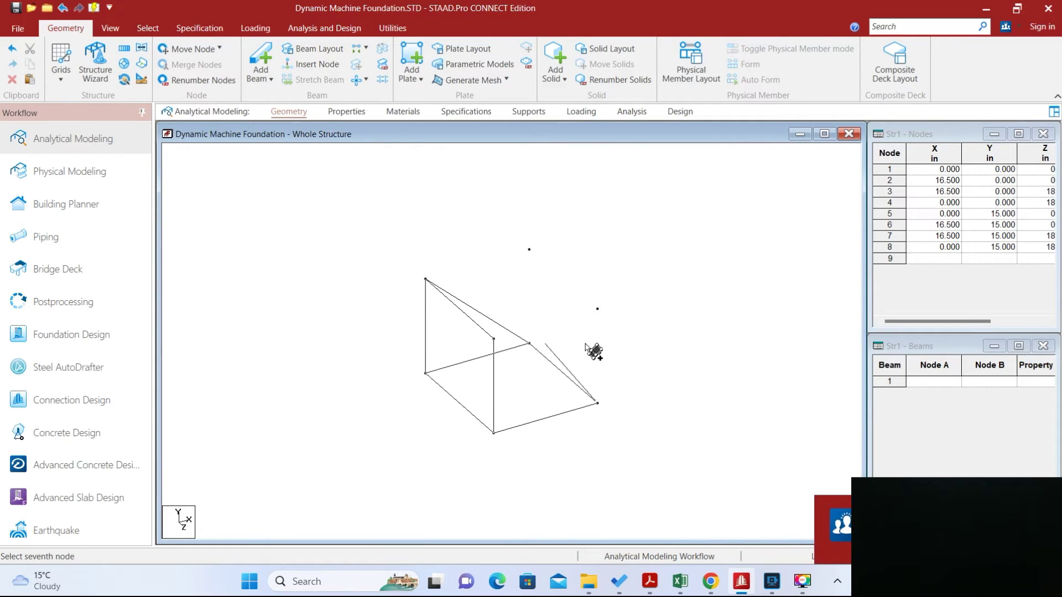
left_click(597, 308)
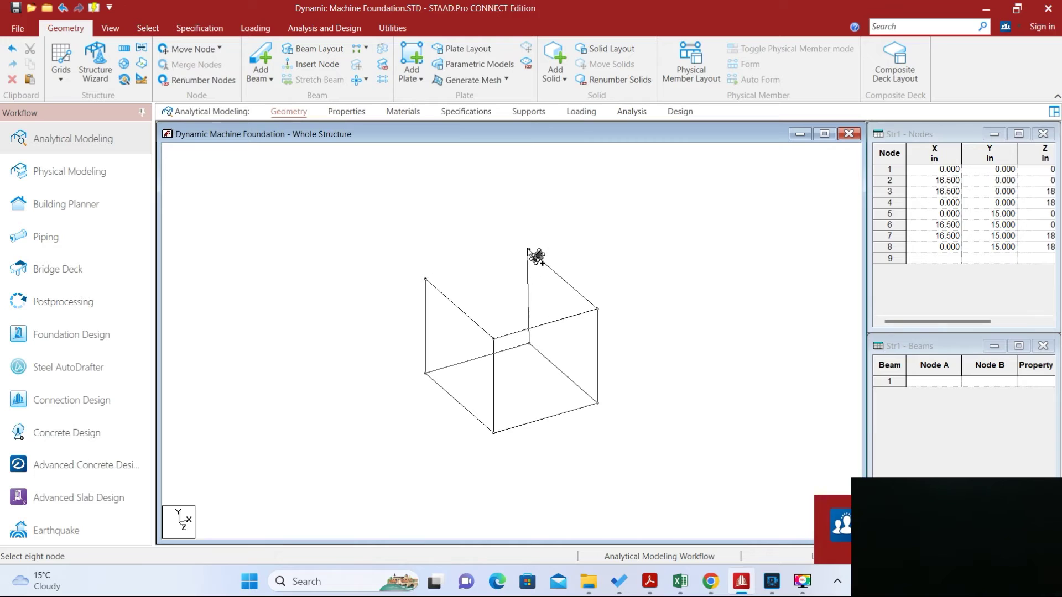
left_click(529, 250)
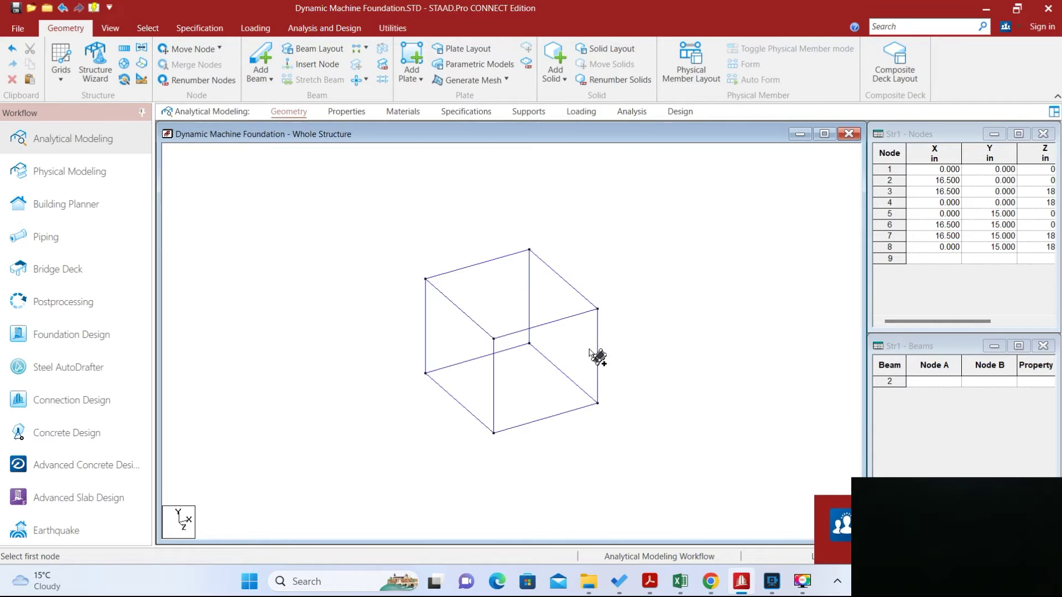
key("Escape")
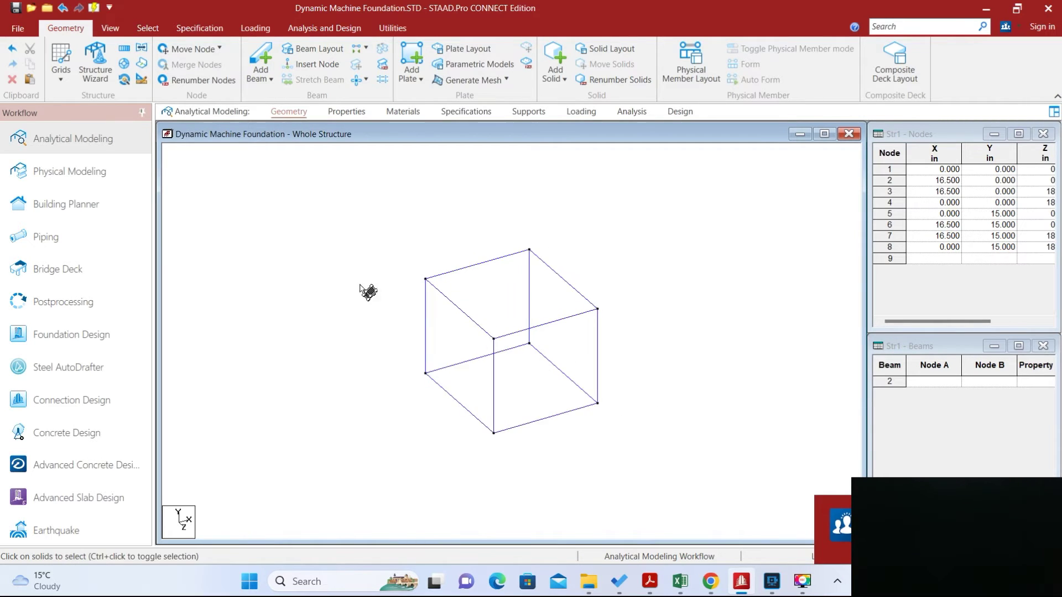
left_click(17, 11)
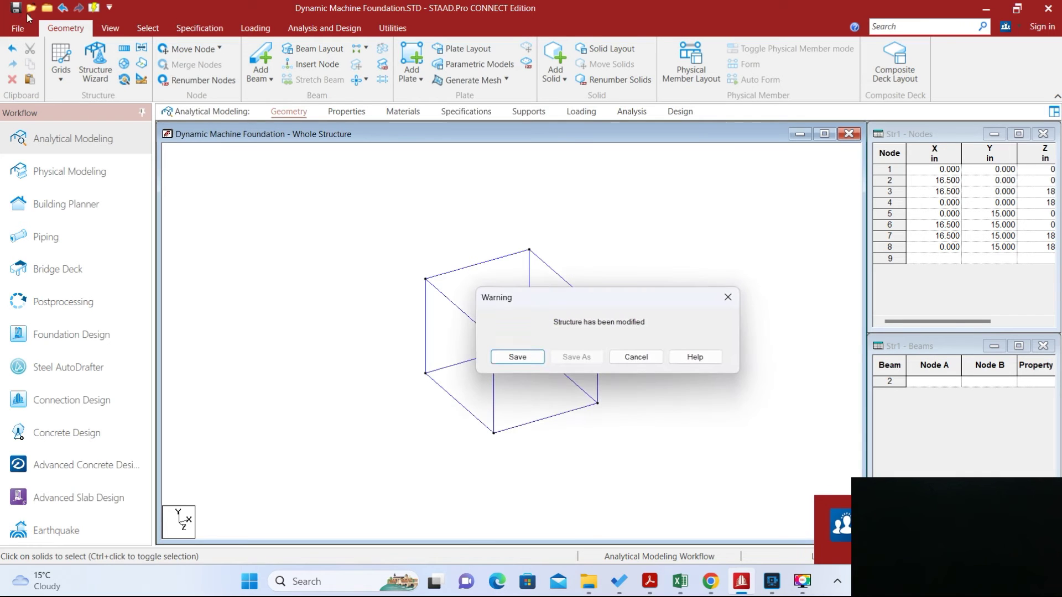
left_click(519, 358)
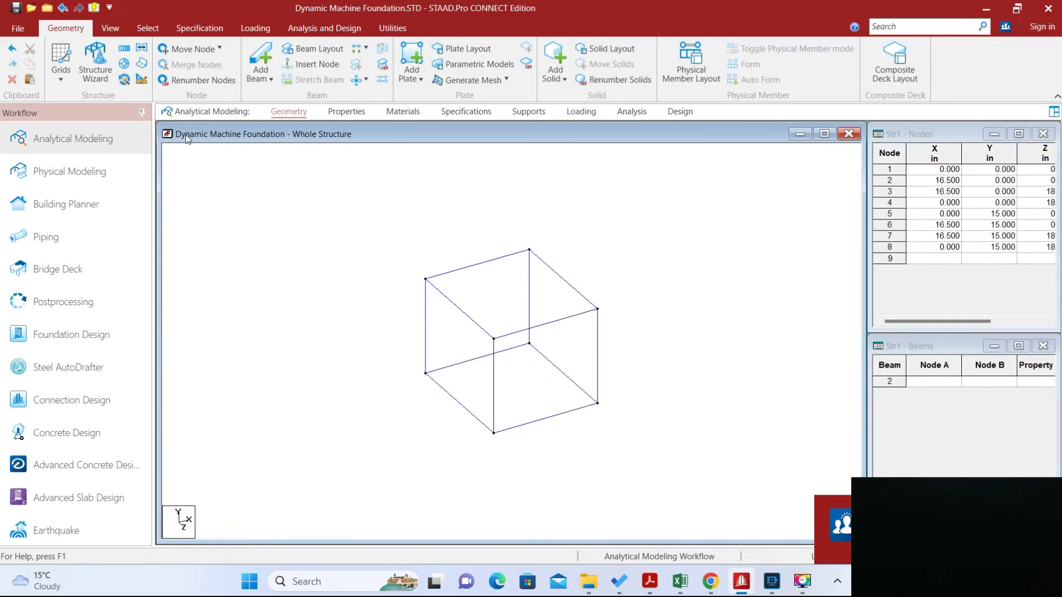
left_click(110, 28)
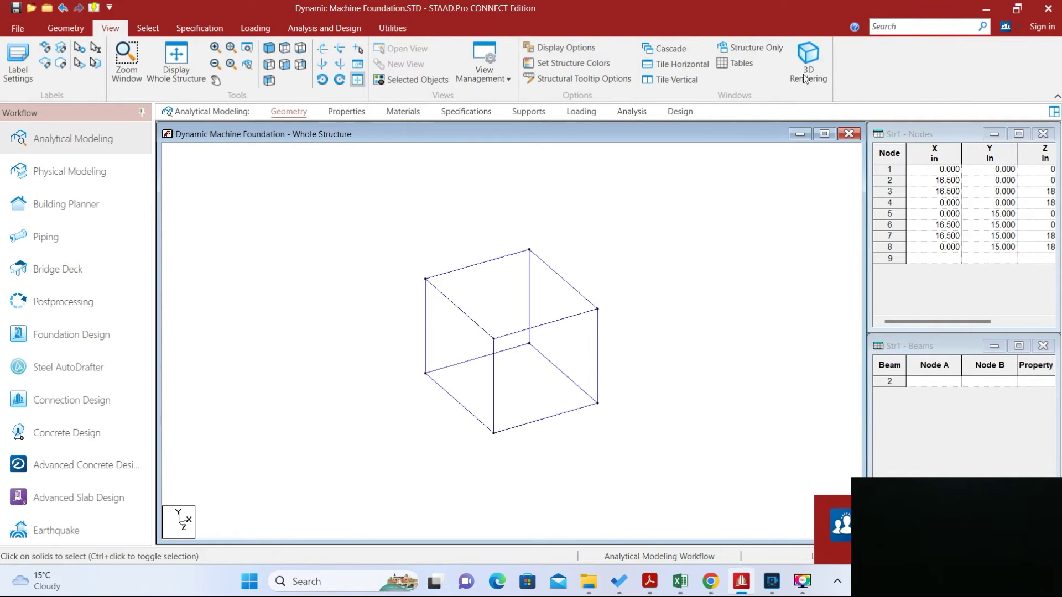
left_click(809, 56)
left_click_drag(596, 388, 818, 351)
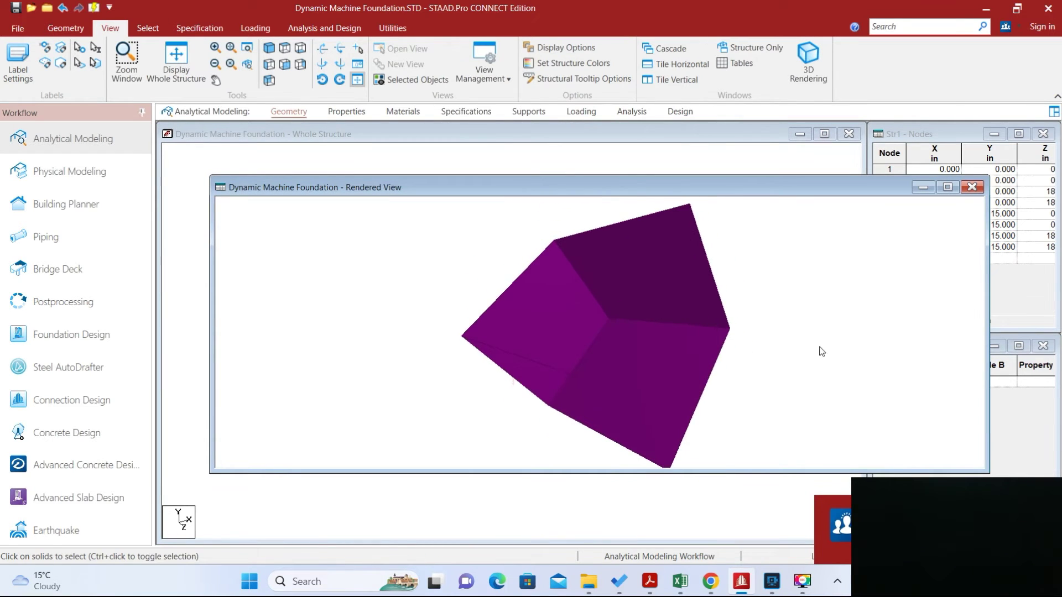
left_click(972, 187)
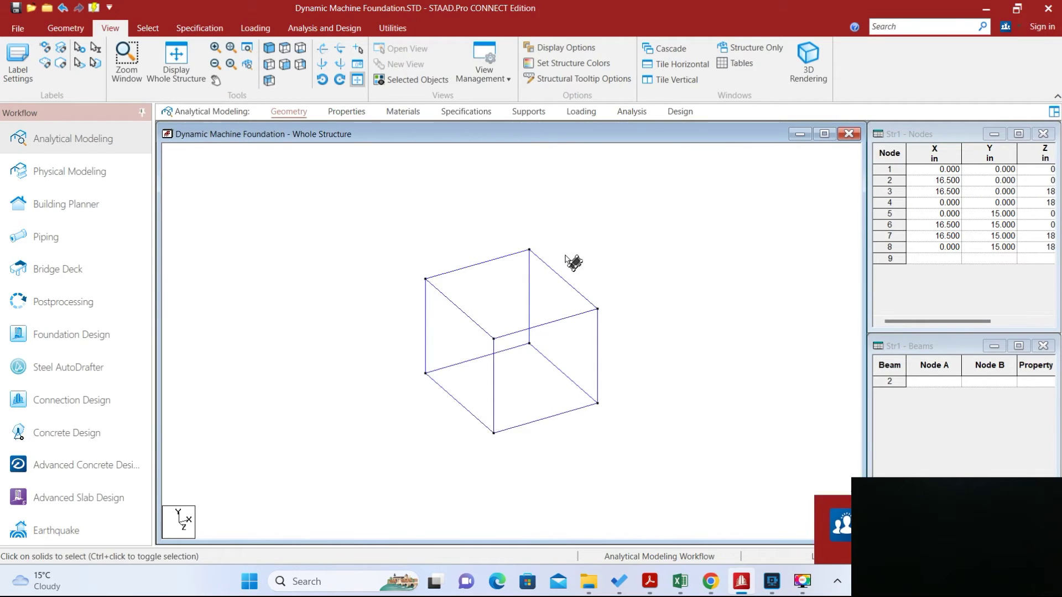
Step: Turn on Show Axes At Org in the Labels settings, then window-select the whole cube
right_click(328, 172)
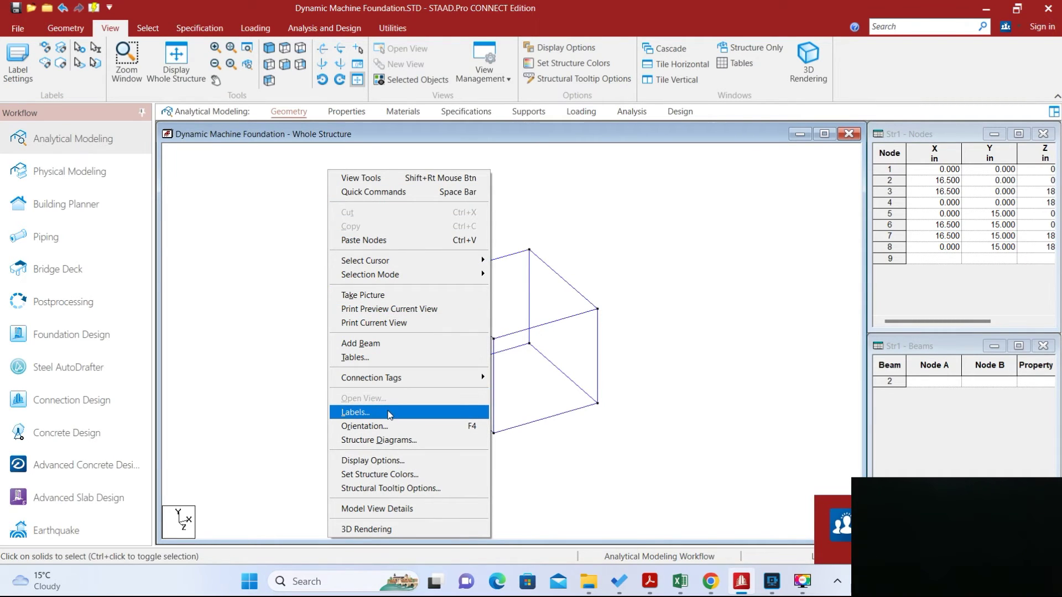
left_click(389, 414)
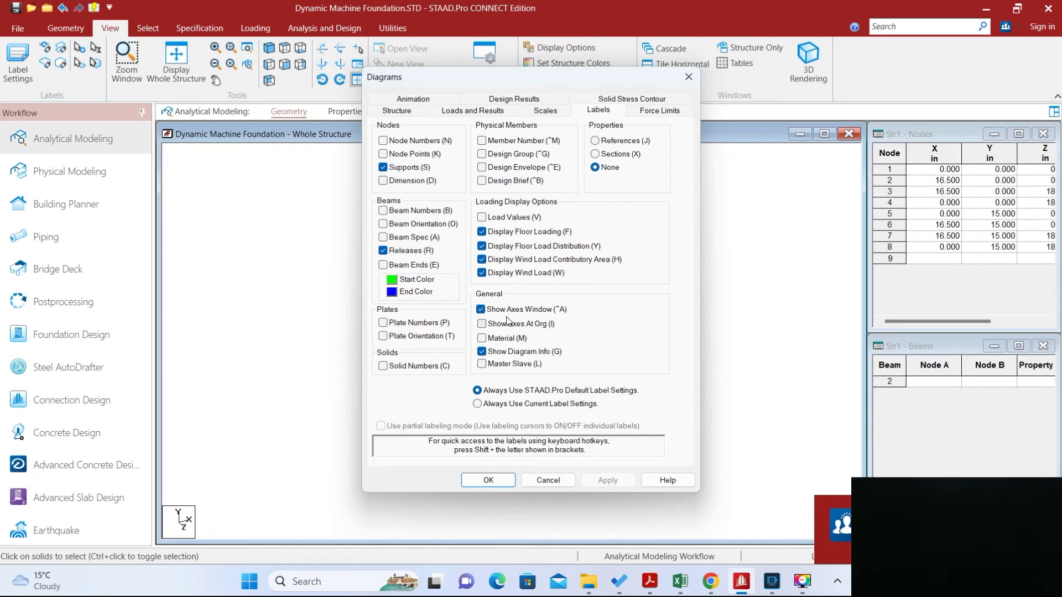
left_click(482, 324)
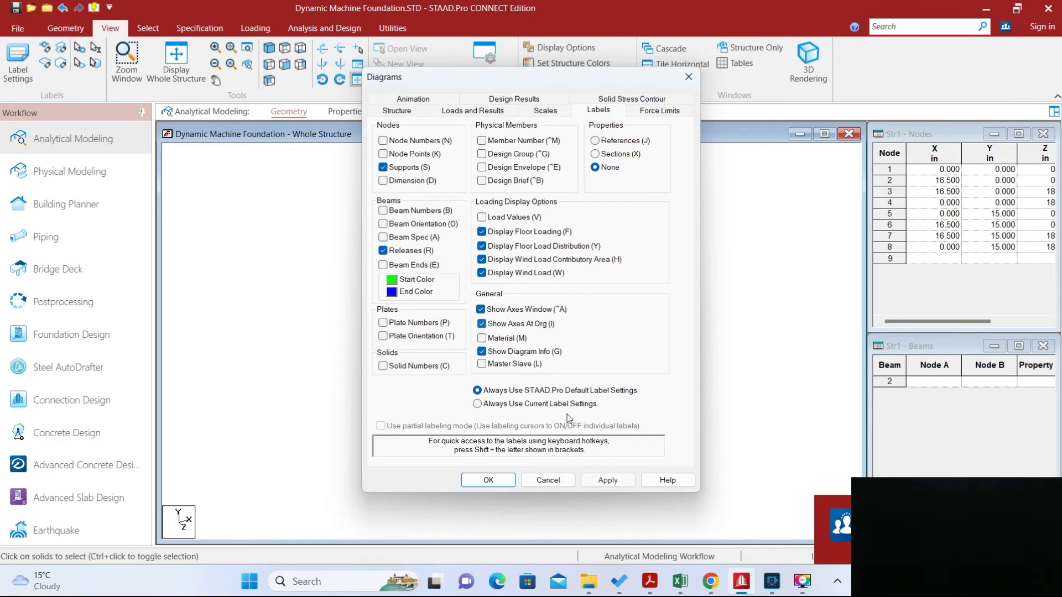
left_click(608, 480)
left_click(489, 480)
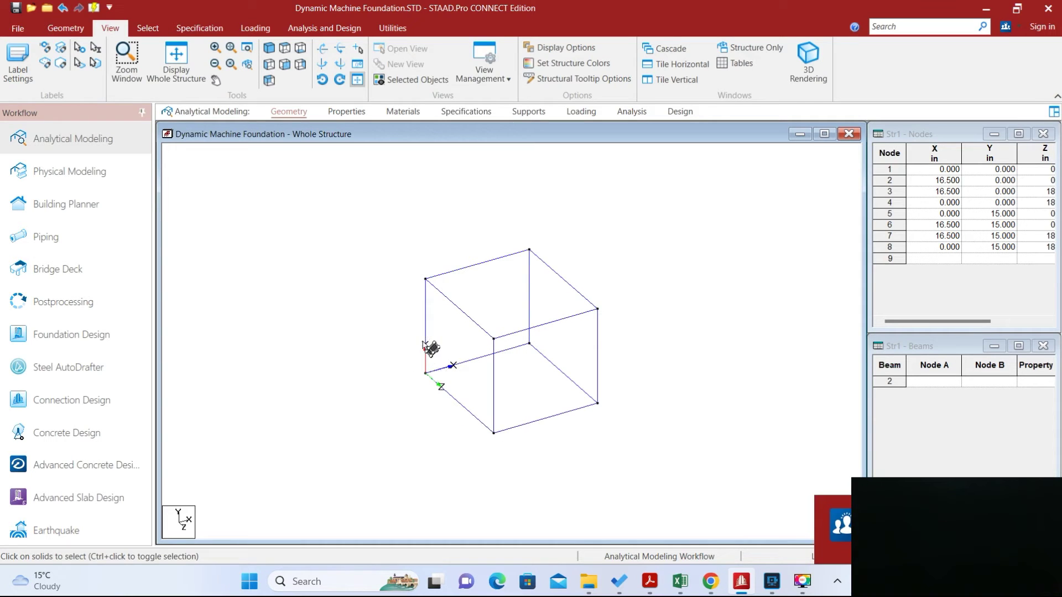
scroll(468, 352, "down", 2)
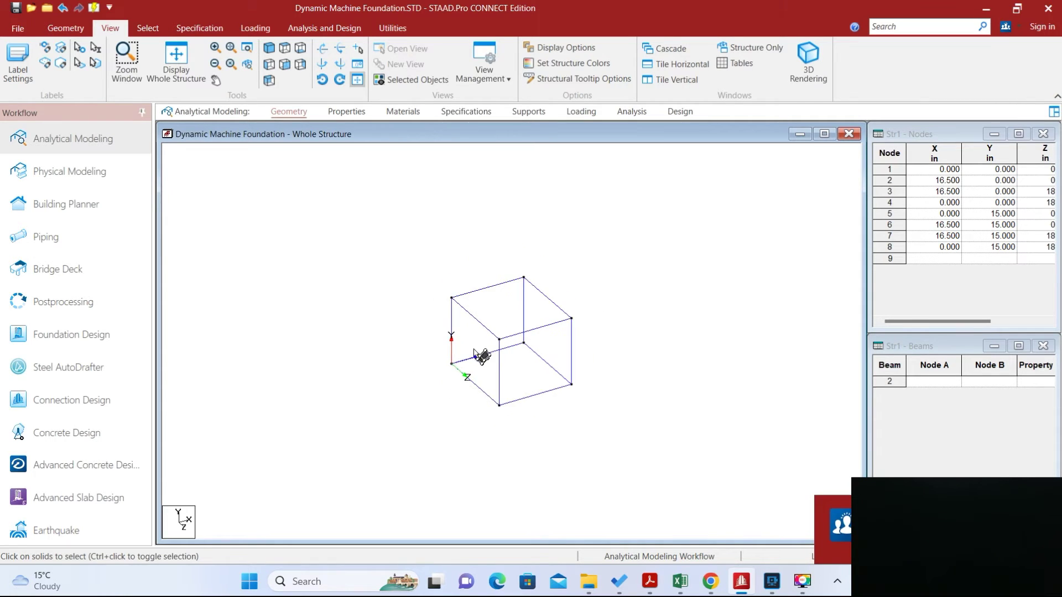
left_click_drag(411, 238, 627, 443)
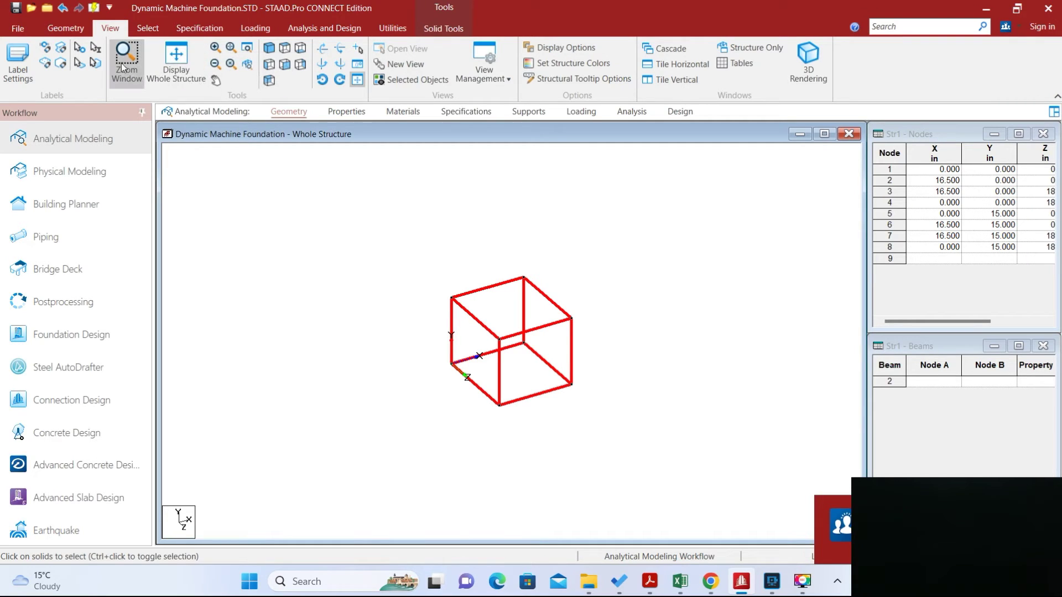
Step: Open Translational Repeat from the Geometry tab
left_click(67, 30)
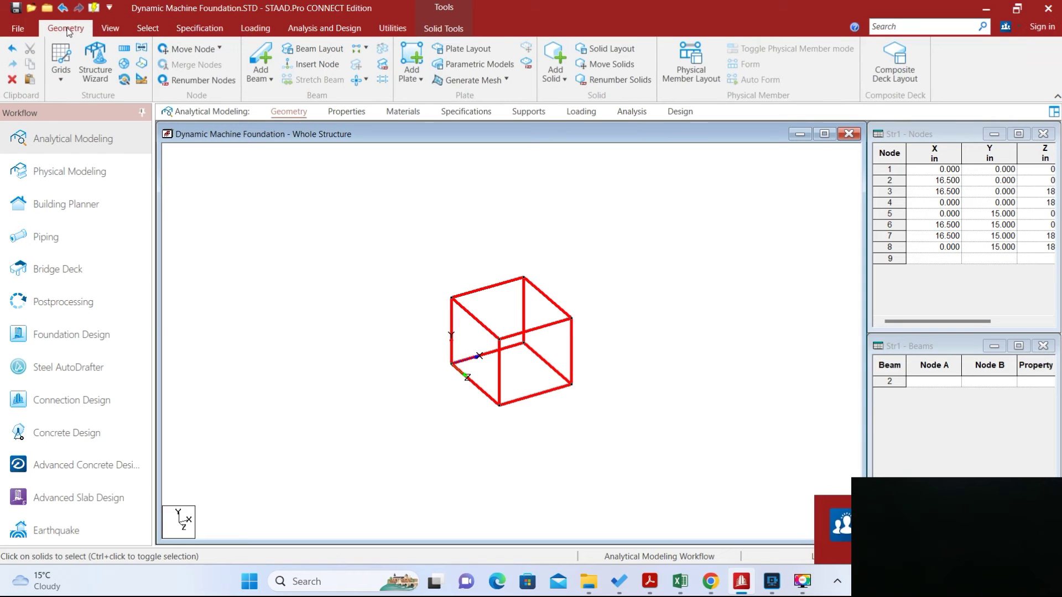
left_click(125, 50)
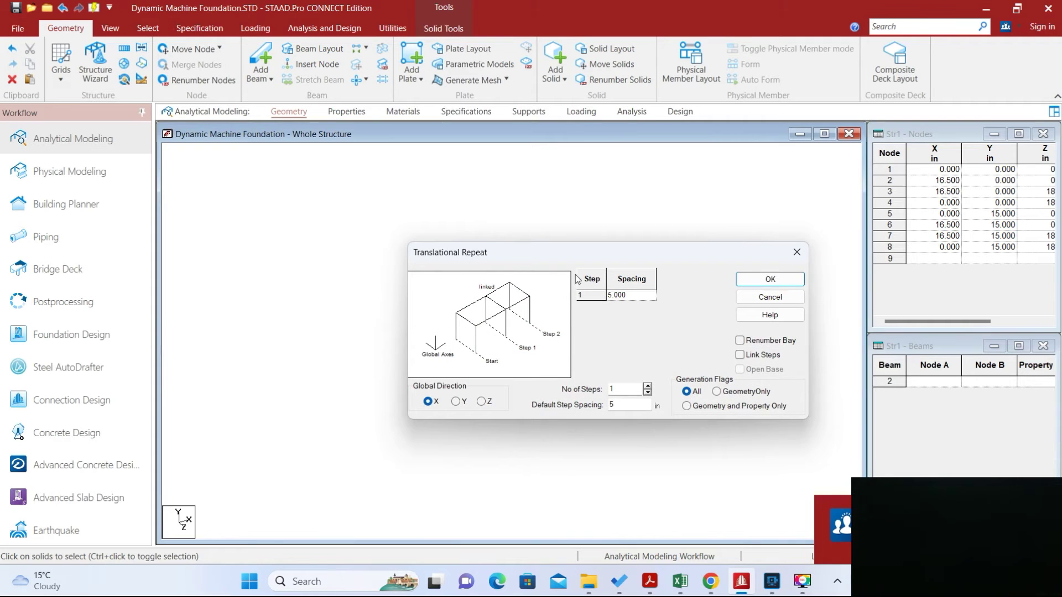
Step: Apply a Translational Repeat along X with 16.5 in spacing and 19 steps
left_click_drag(571, 254, 285, 148)
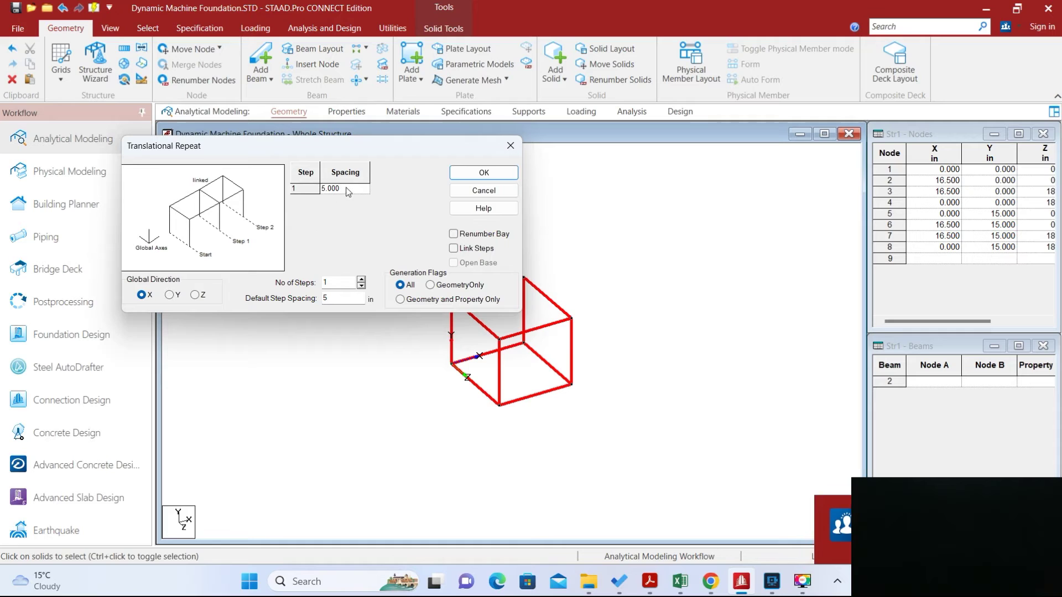
left_click(334, 299)
type("16.")
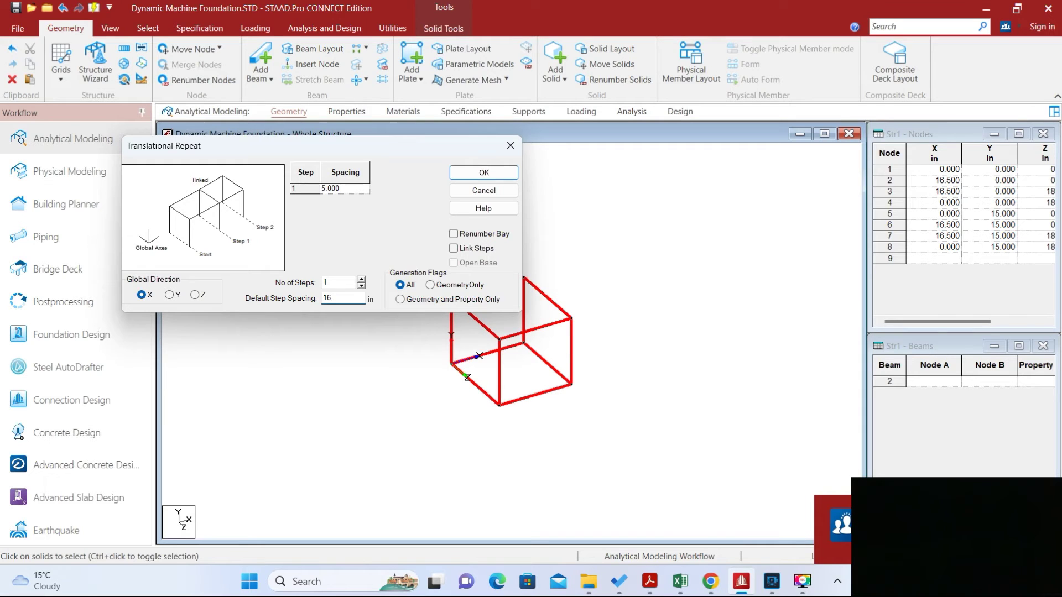
type("5")
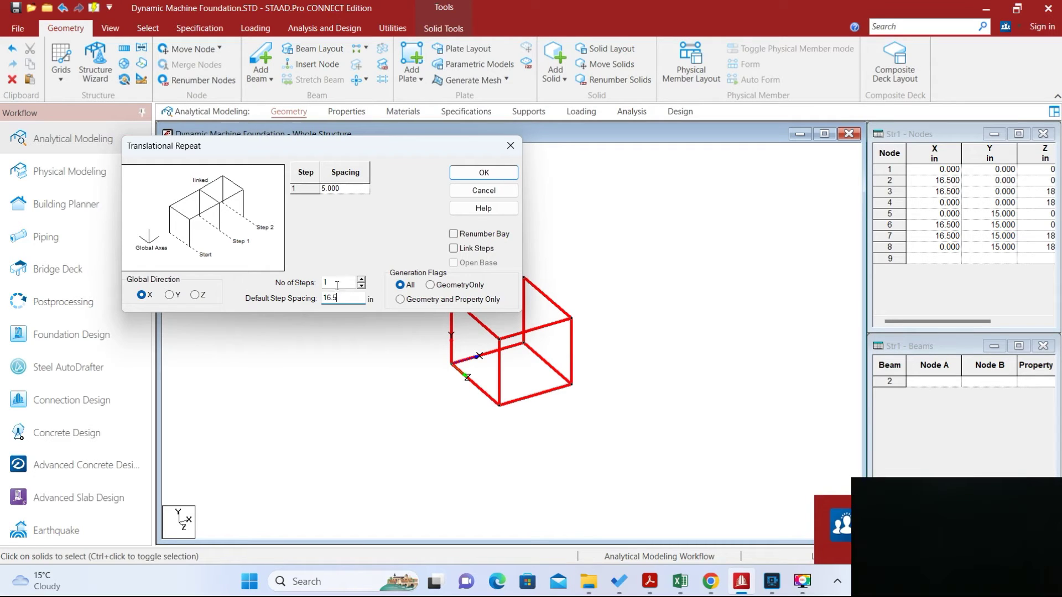
left_click(361, 280)
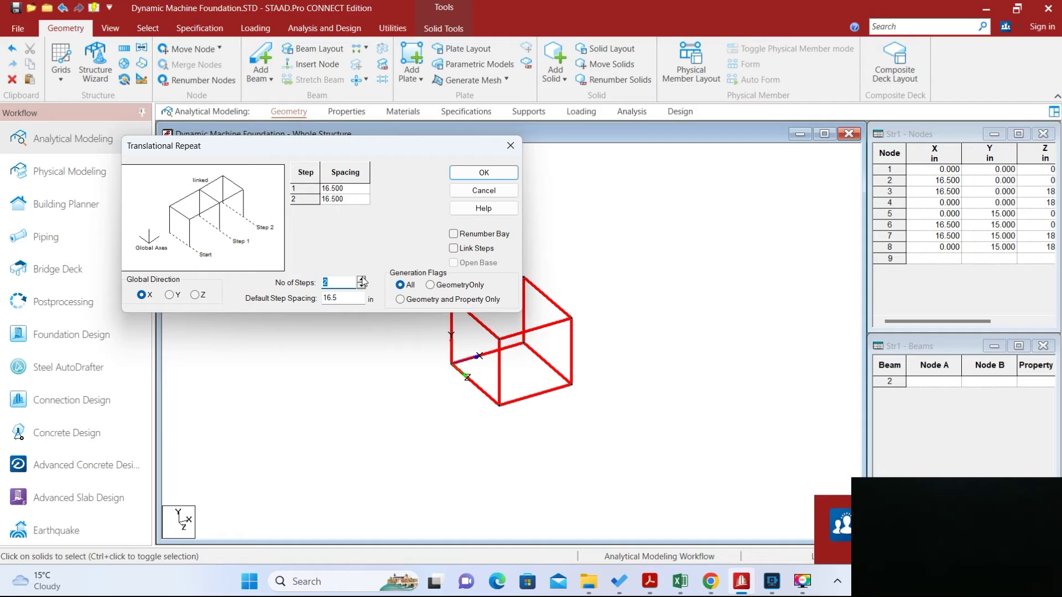
left_click(362, 280)
left_click(362, 280)
left_click(362, 280)
left_click(362, 280)
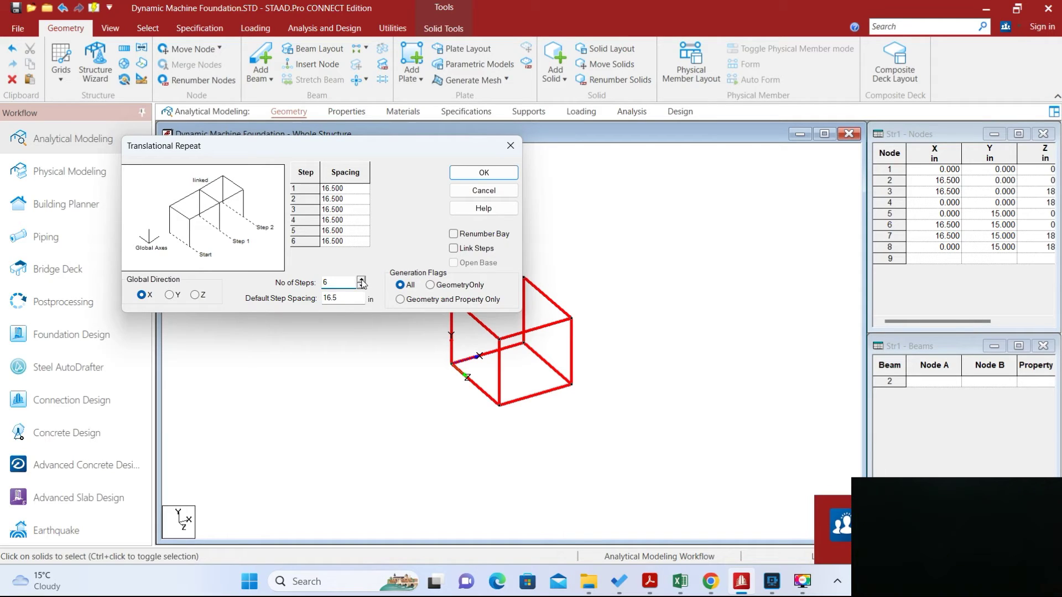
left_click(361, 280)
left_click(361, 279)
left_click(361, 279)
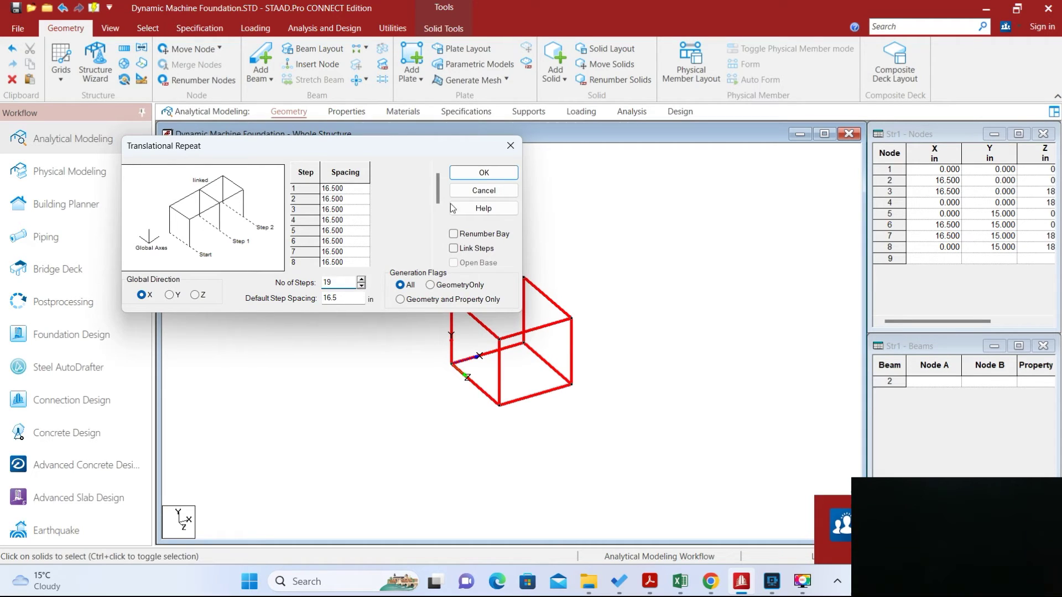
left_click(484, 173)
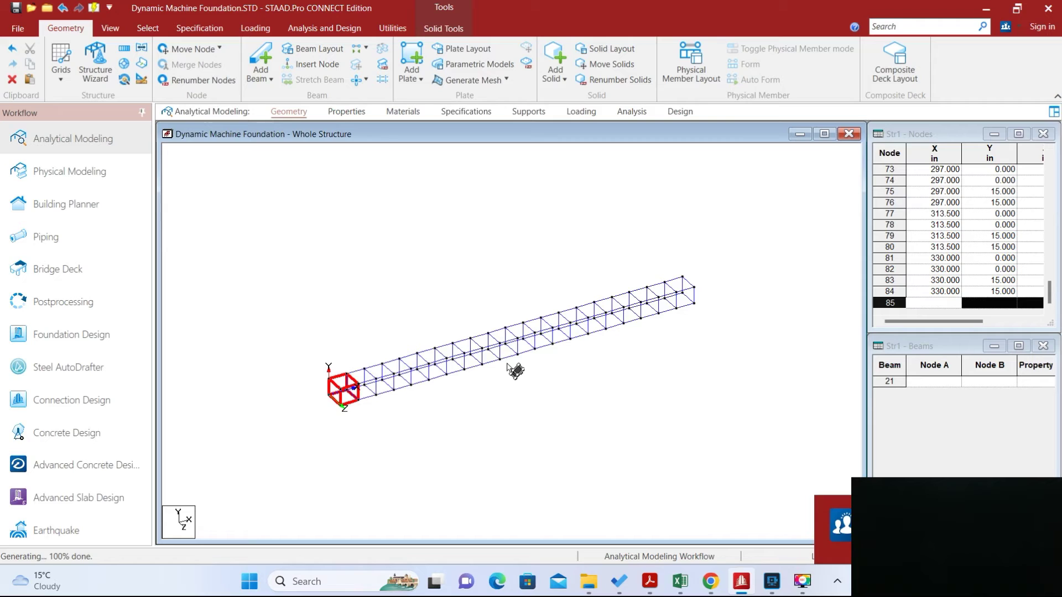
Step: Clear the solid selection and switch to the nodes cursor
right_click(486, 251)
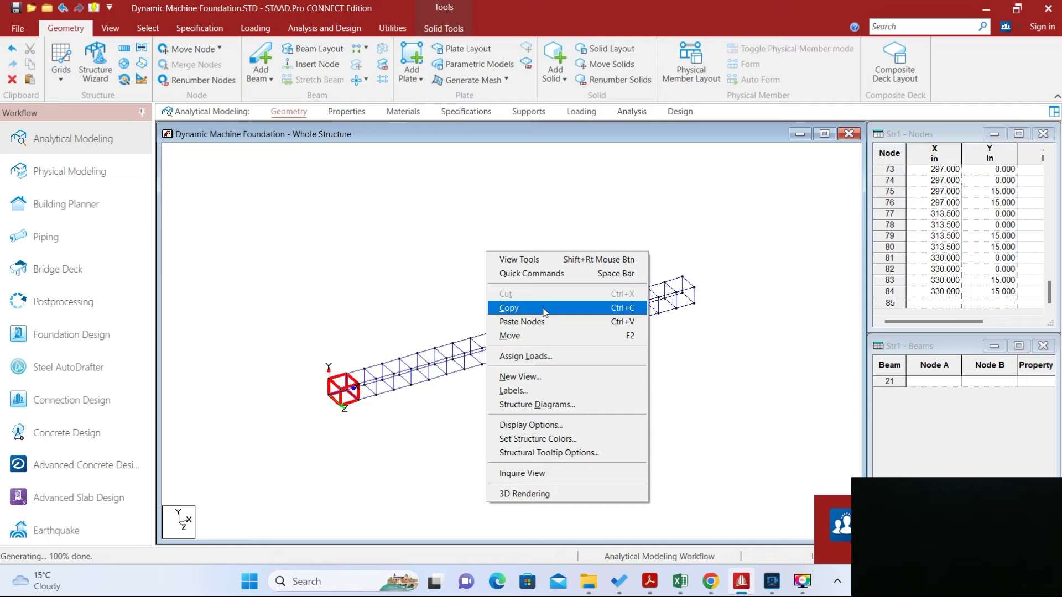
left_click(370, 258)
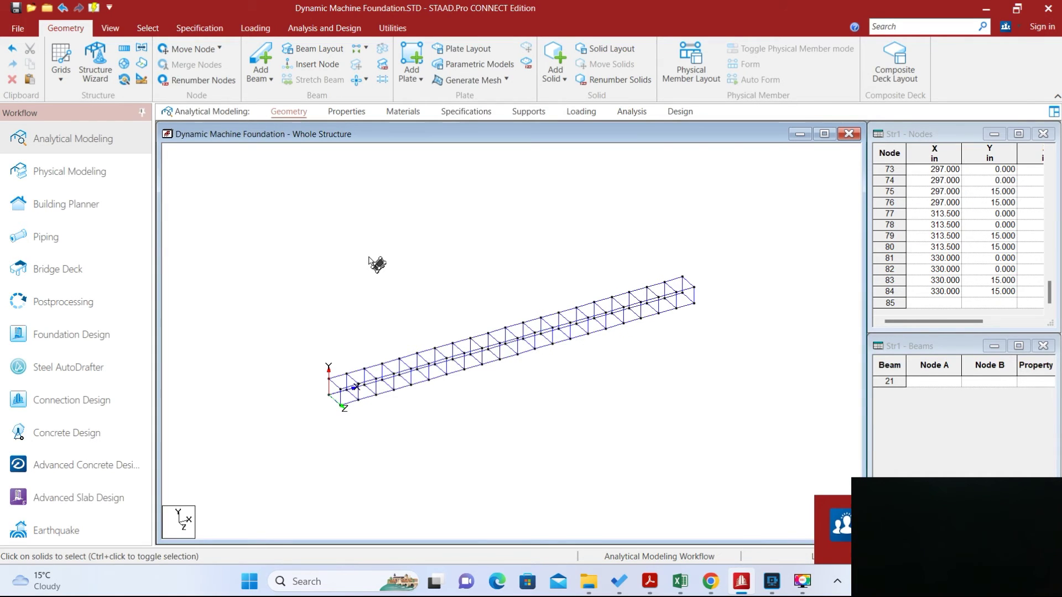
right_click(369, 258)
mouse_move(403, 287)
left_click(562, 289)
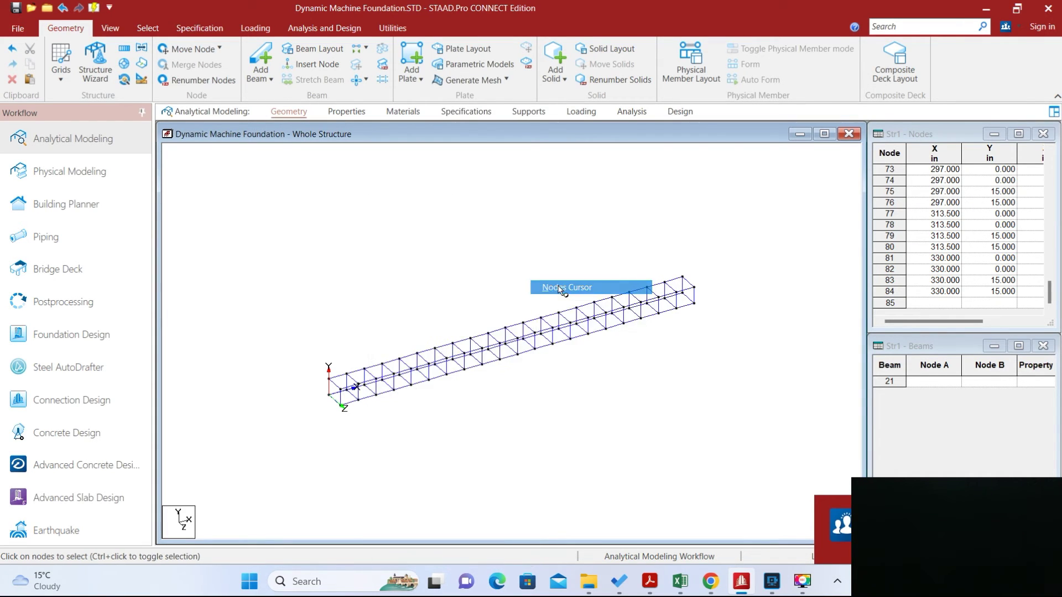
Step: Check that node 81 sits at X = 330 in, then clear the node selection
double_click(685, 296)
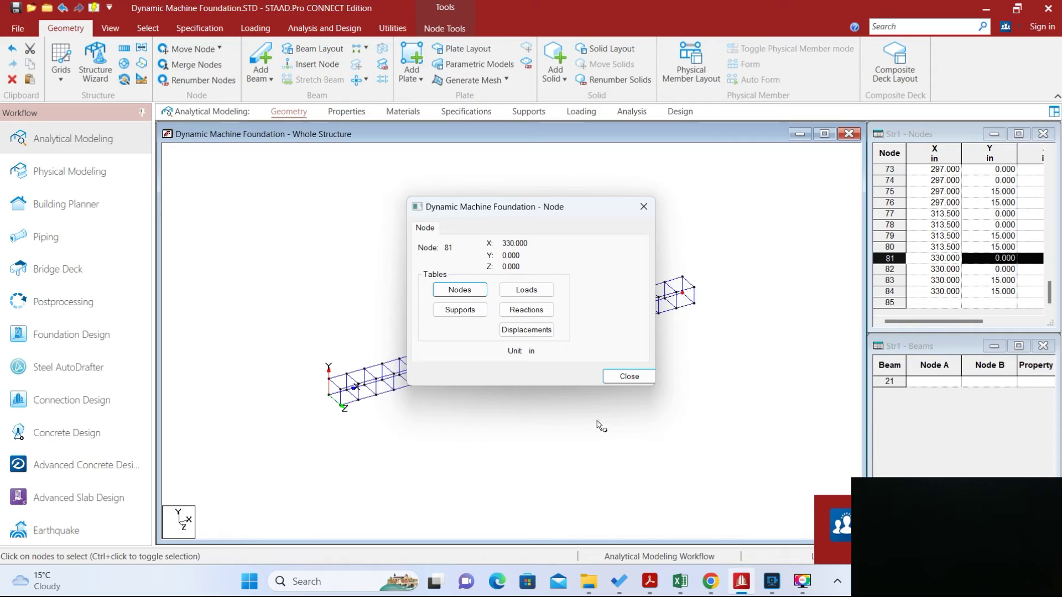
left_click(641, 376)
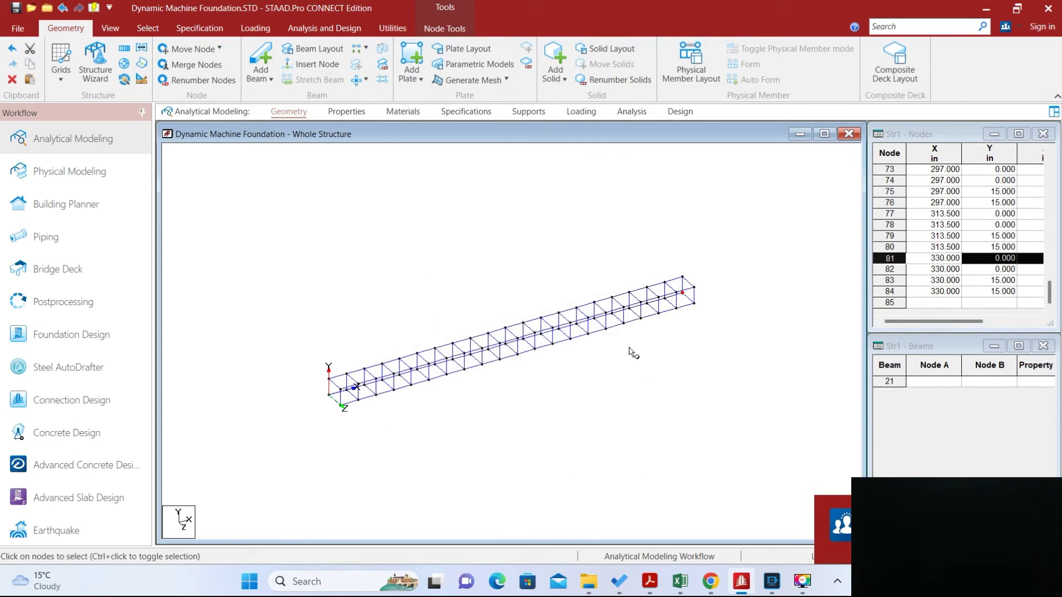
scroll(502, 370, "down", 1)
left_click(459, 314)
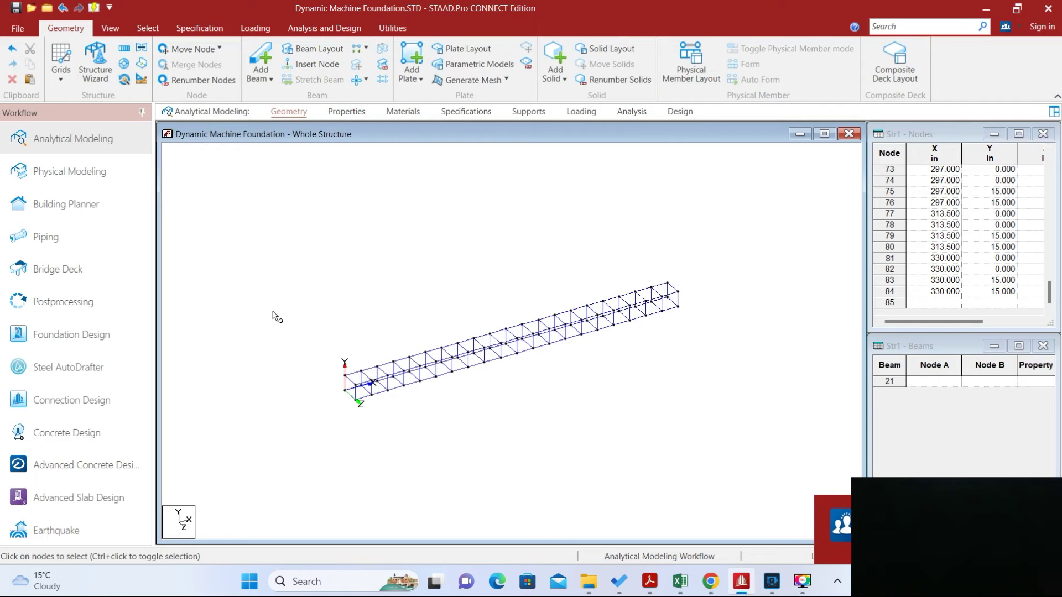
right_click(281, 228)
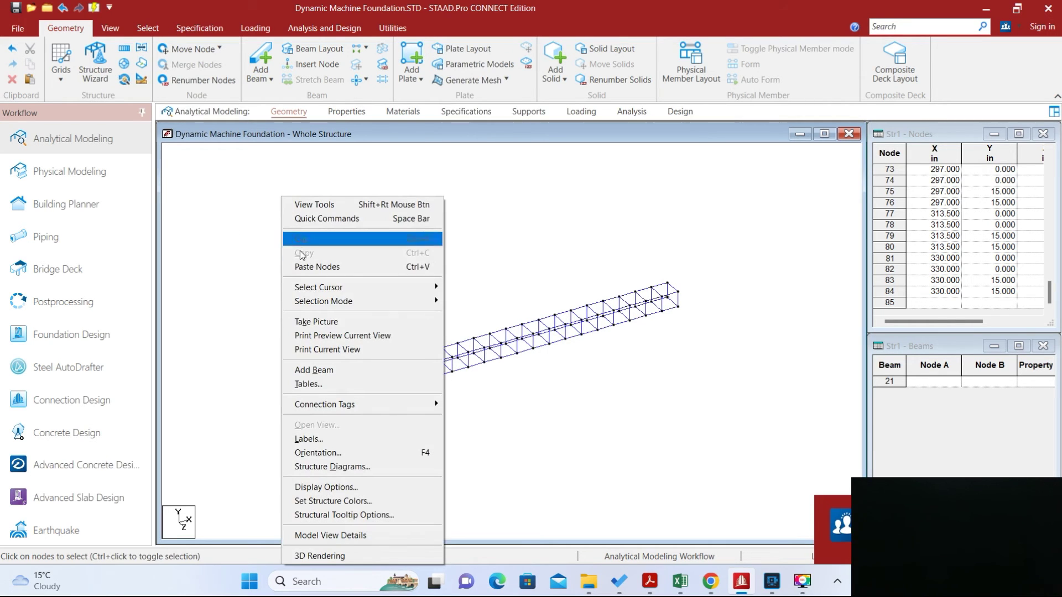
Step: Switch to the solids cursor, window-select every solid in the row, and open Translational Repeat
mouse_move(432, 289)
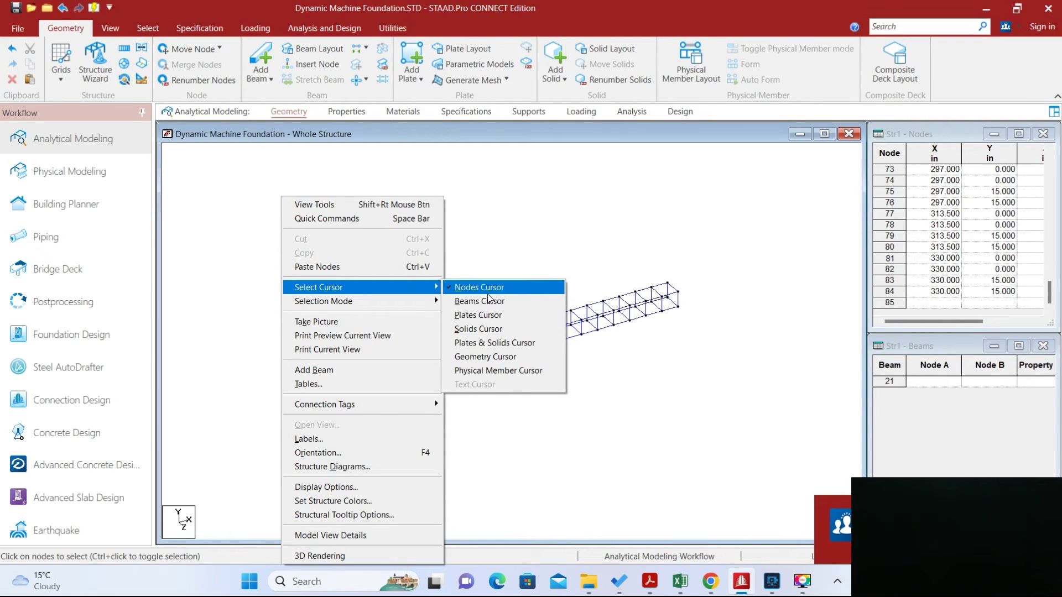
left_click(481, 330)
left_click_drag(263, 230, 721, 456)
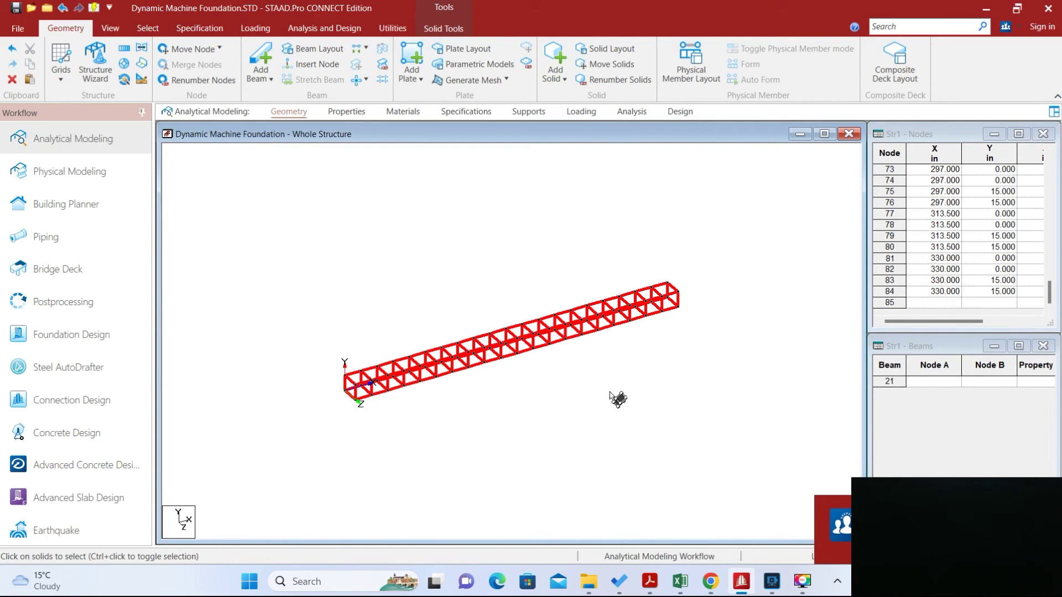
left_click(125, 49)
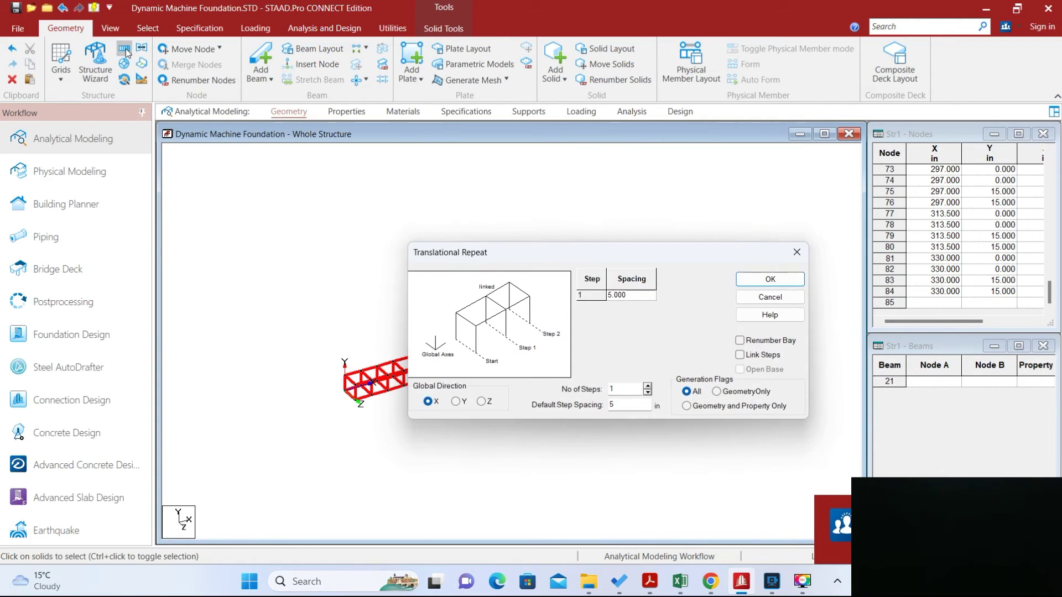
Step: Apply a Translational Repeat along Global Z with 16.5 in spacing and 9 steps
left_click(483, 402)
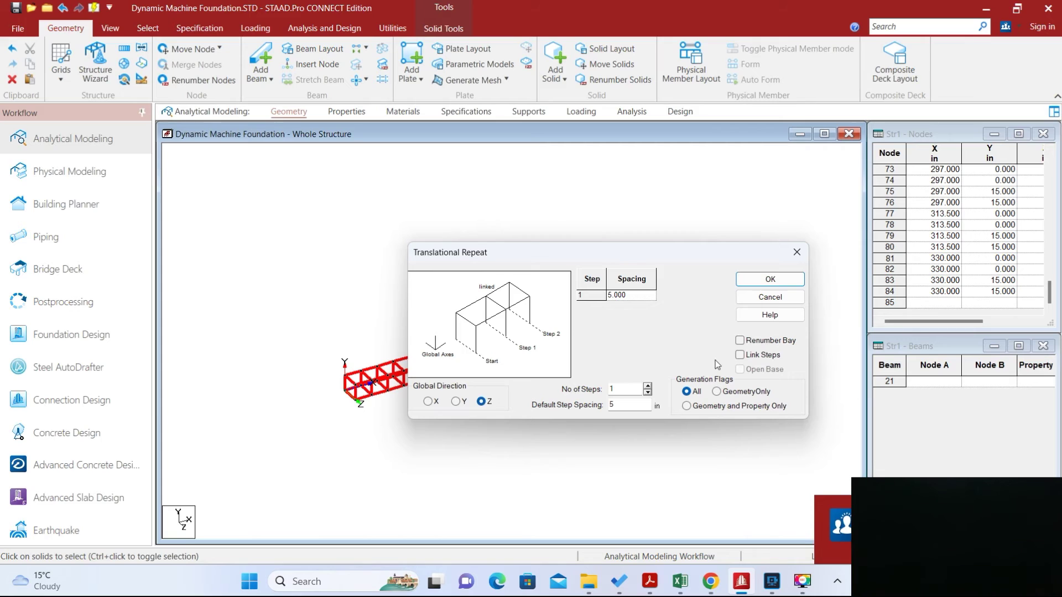
double_click(626, 406)
type("16")
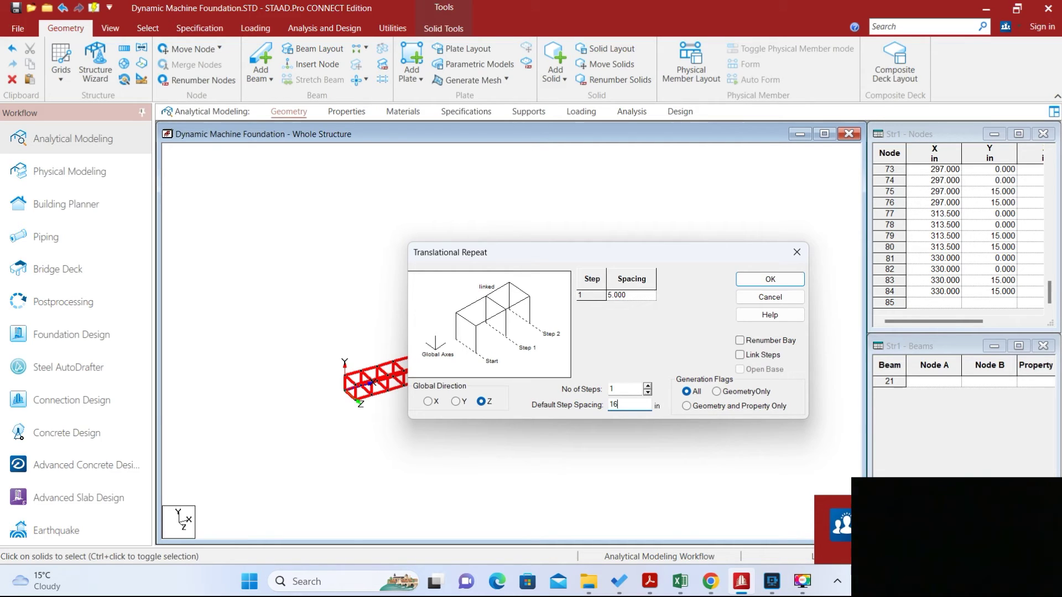
type(".5")
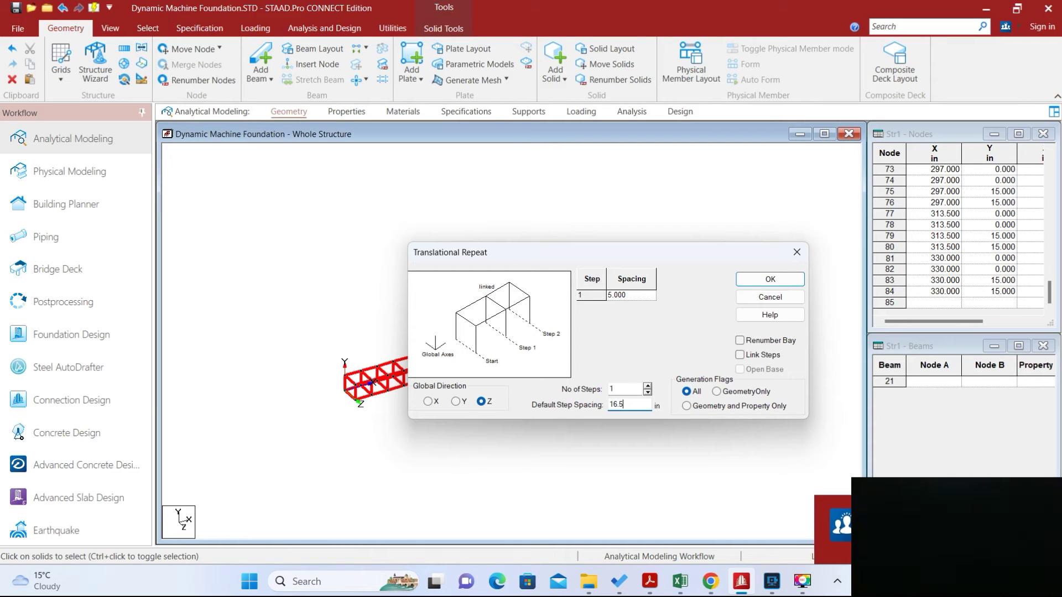
left_click(647, 386)
left_click(648, 386)
left_click(647, 386)
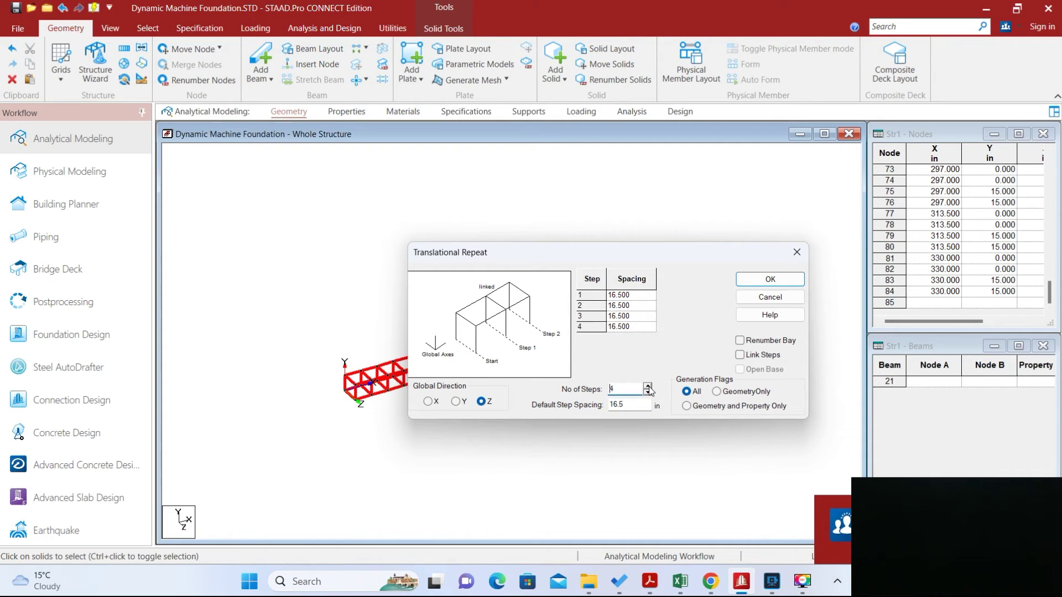
left_click(648, 386)
left_click(648, 386)
left_click(648, 386)
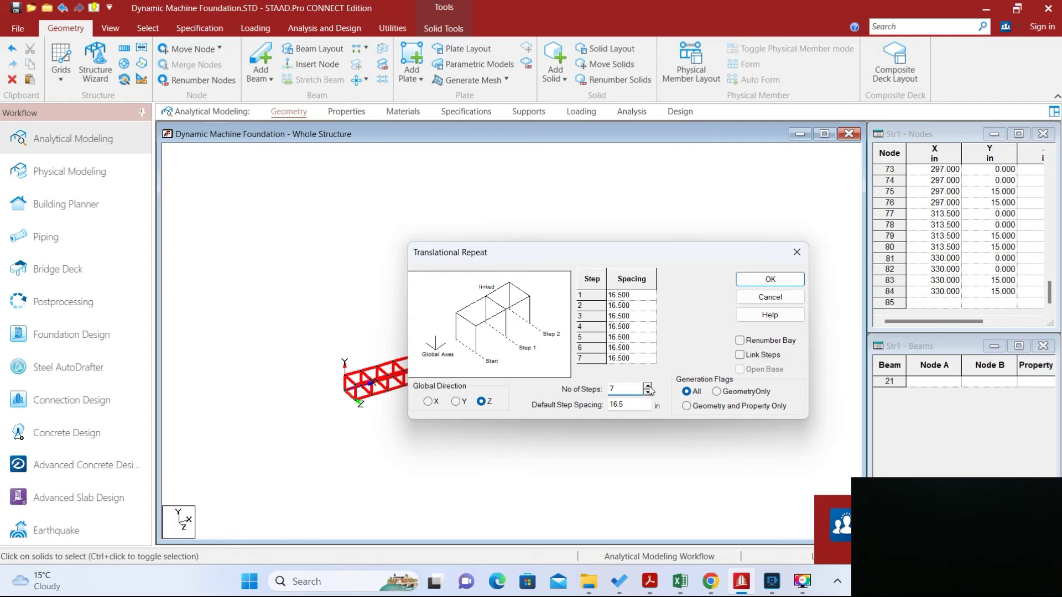
left_click(648, 386)
left_click(648, 387)
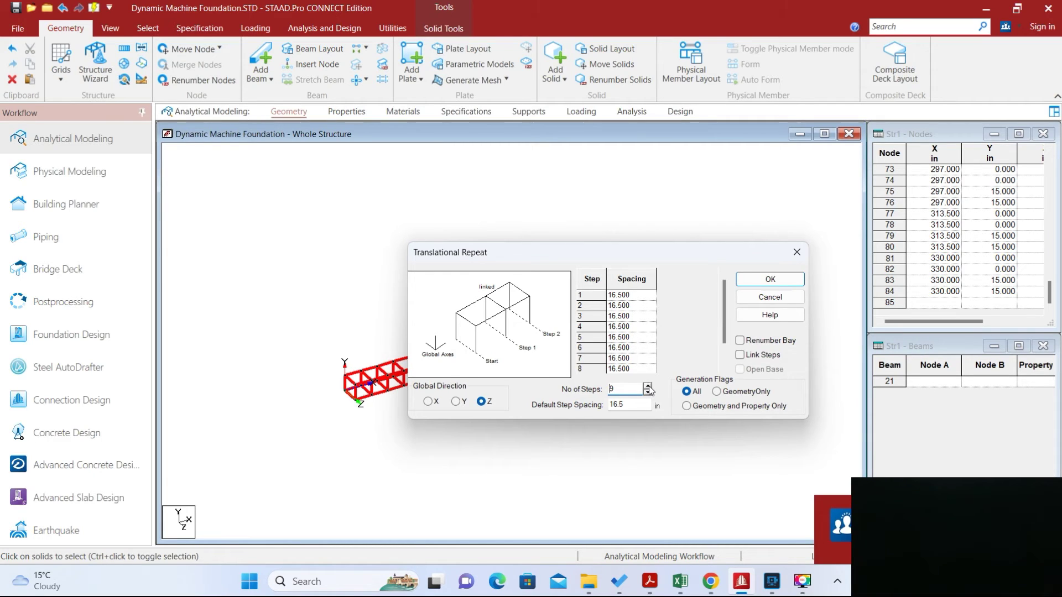
left_click(755, 284)
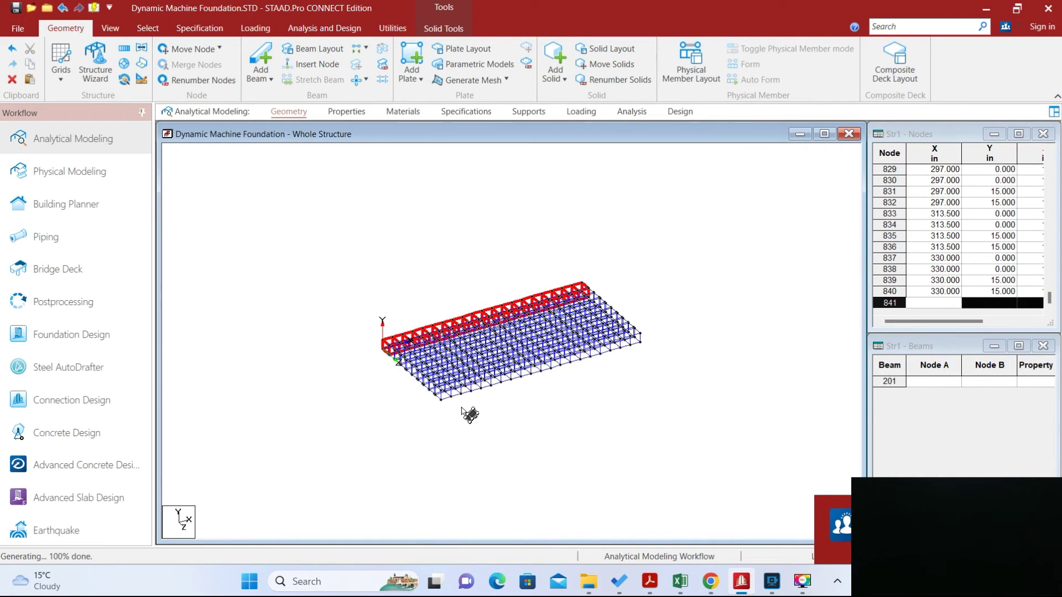
left_click(490, 244)
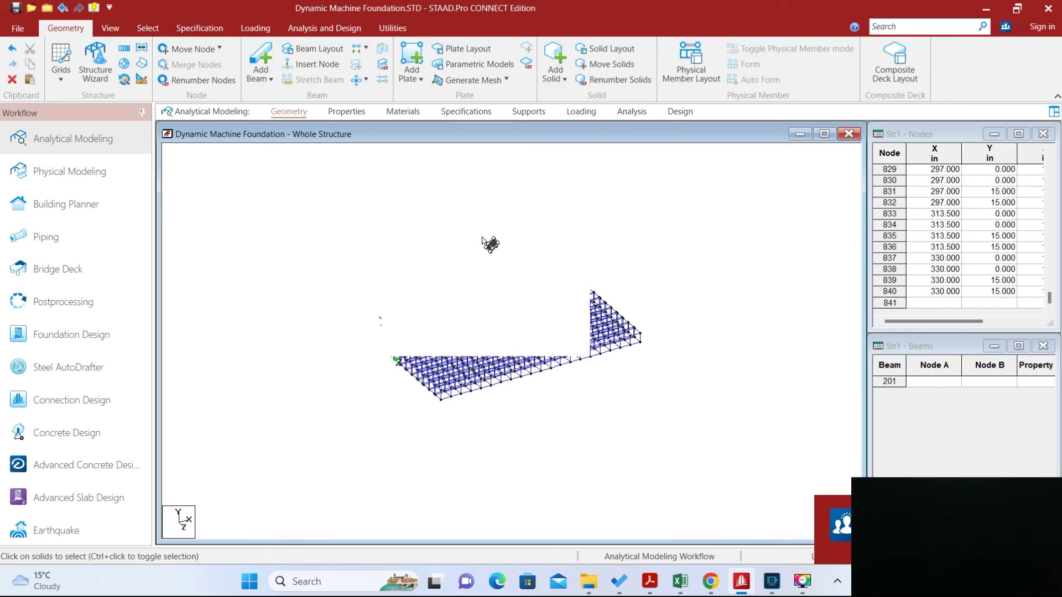
right_click(352, 171)
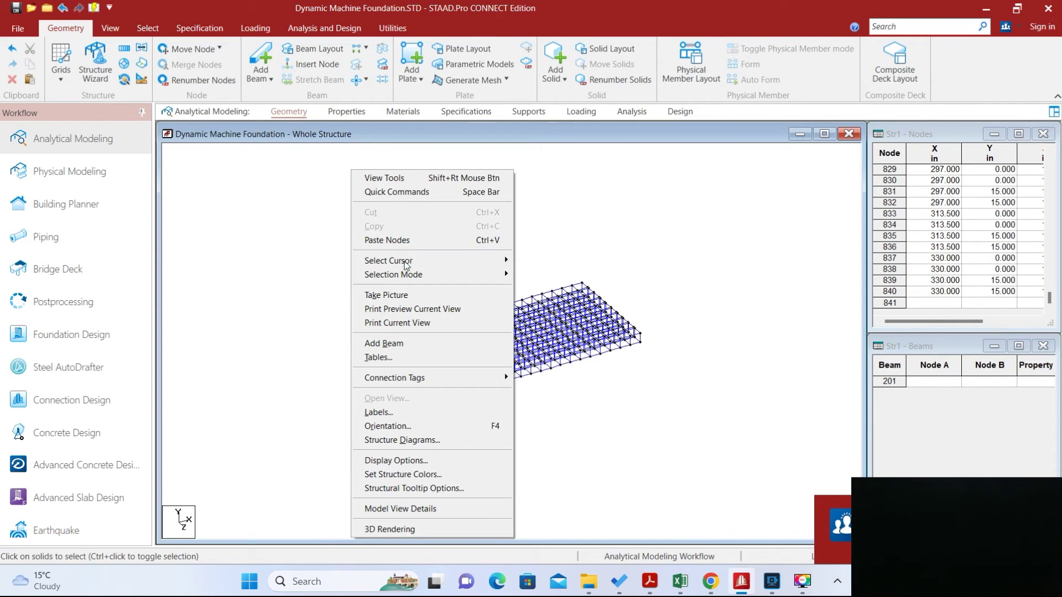
mouse_move(408, 263)
left_click(583, 263)
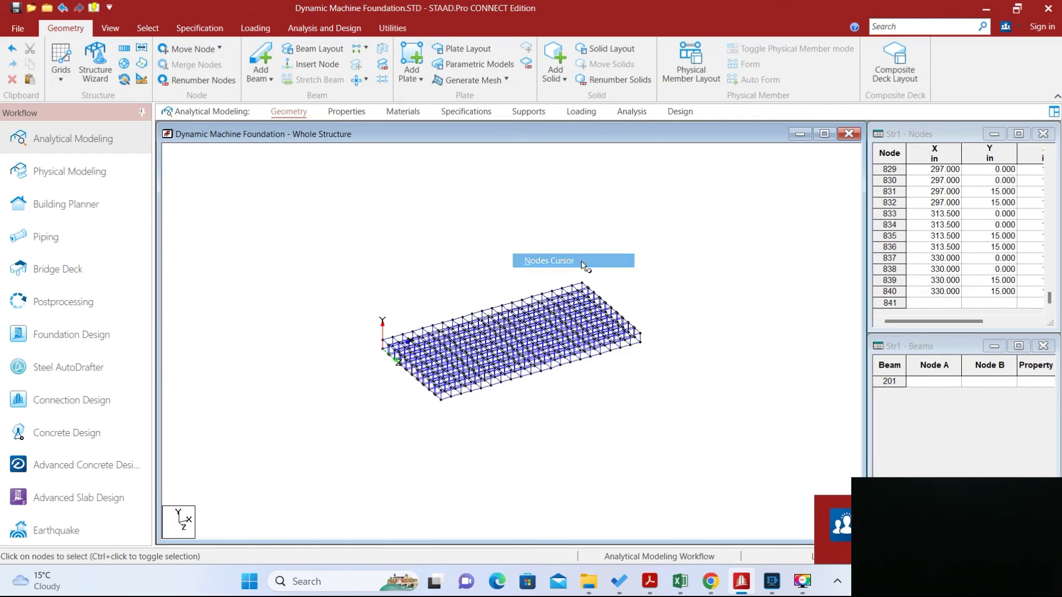
left_click(641, 344)
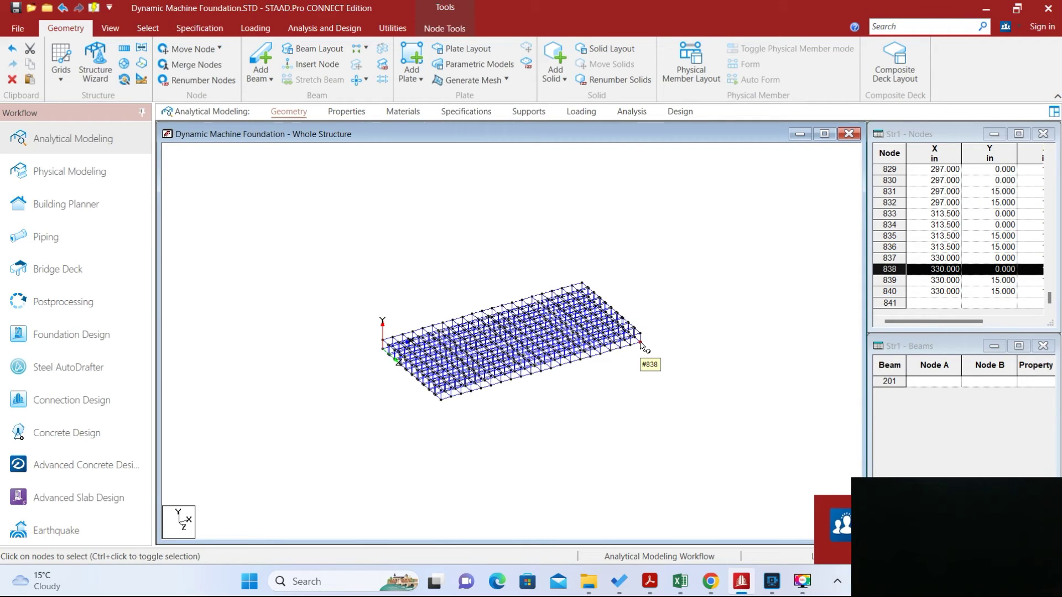
left_click_drag(930, 323, 1012, 326)
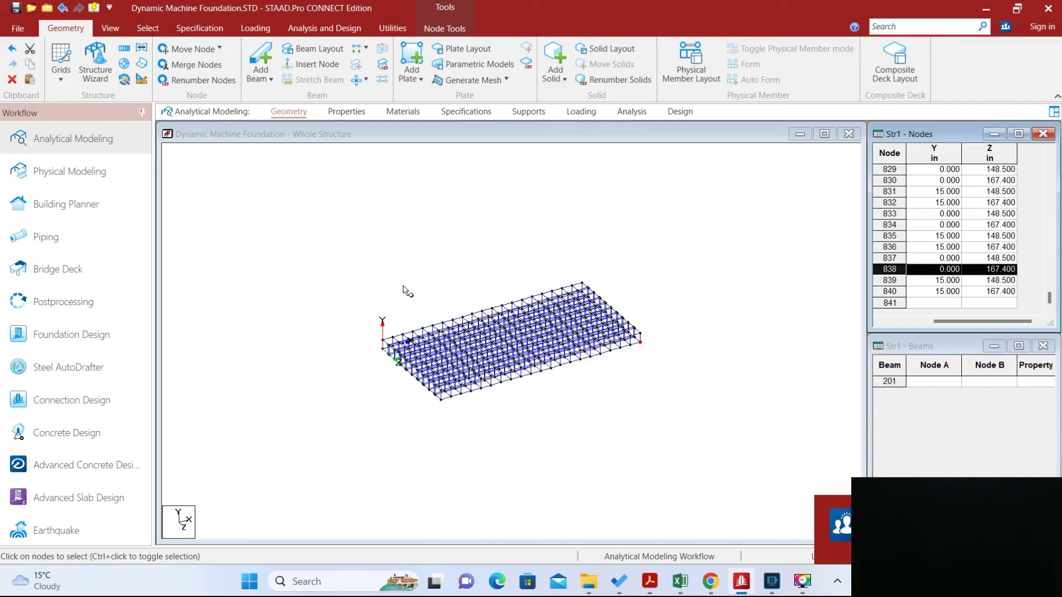
left_click(62, 8)
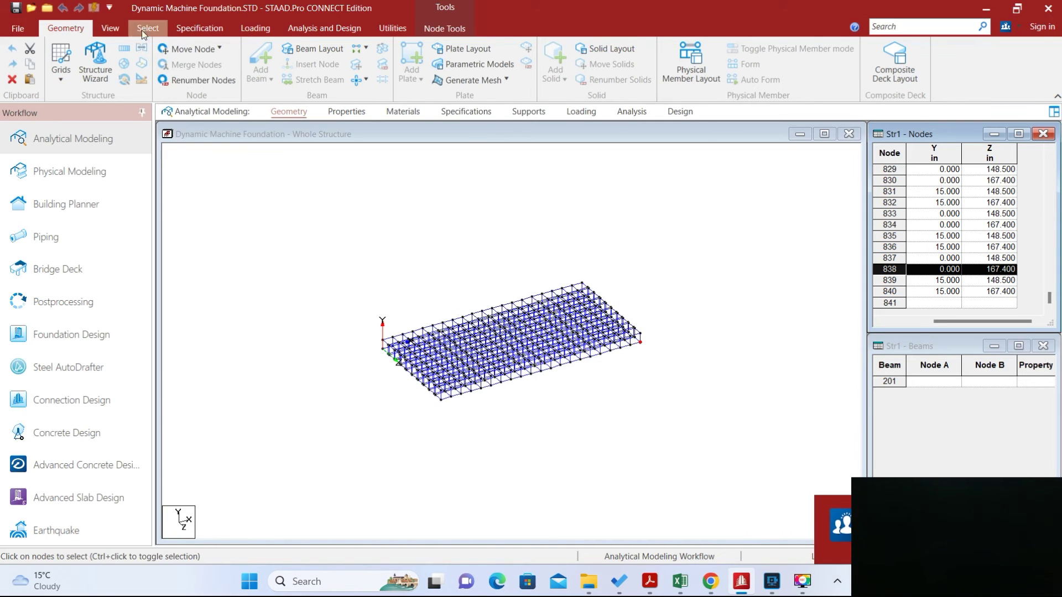
Step: Undo the faulty Z repeat back to the single row of solids ending at node 84
left_click(117, 28)
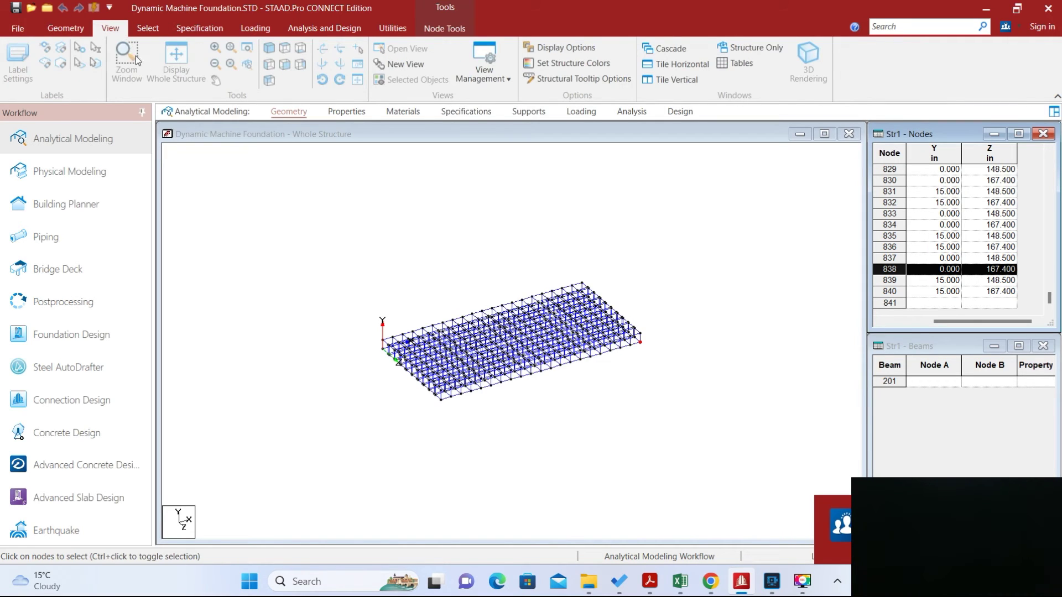
left_click(282, 173)
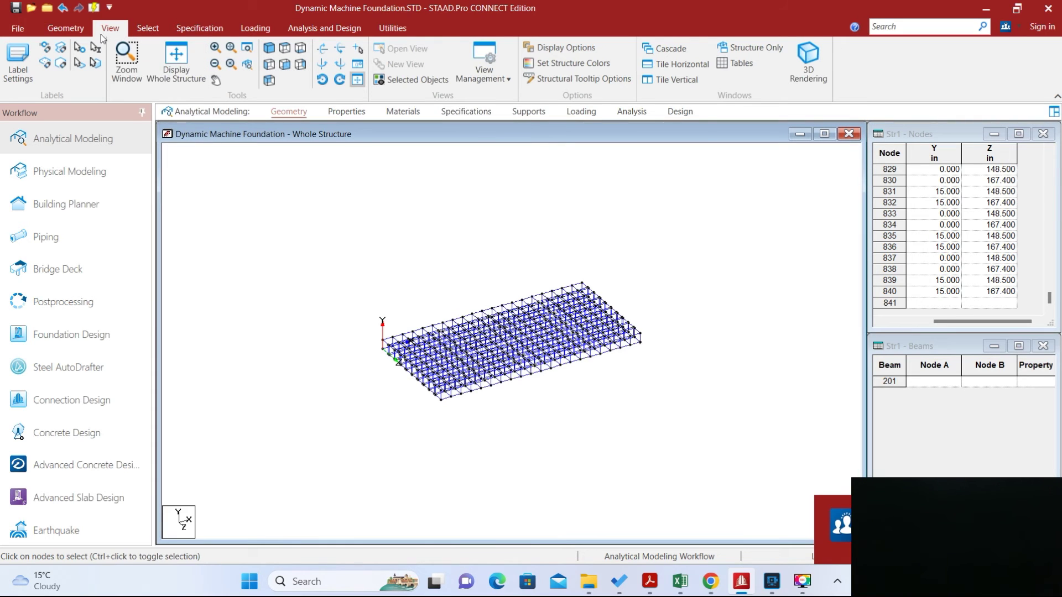
left_click(64, 8)
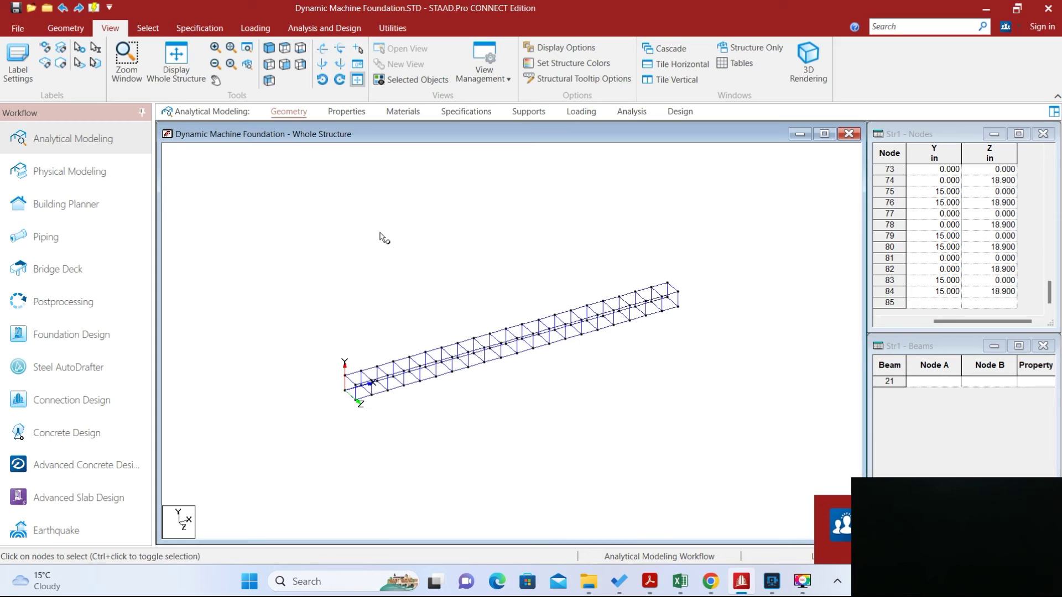
right_click(332, 198)
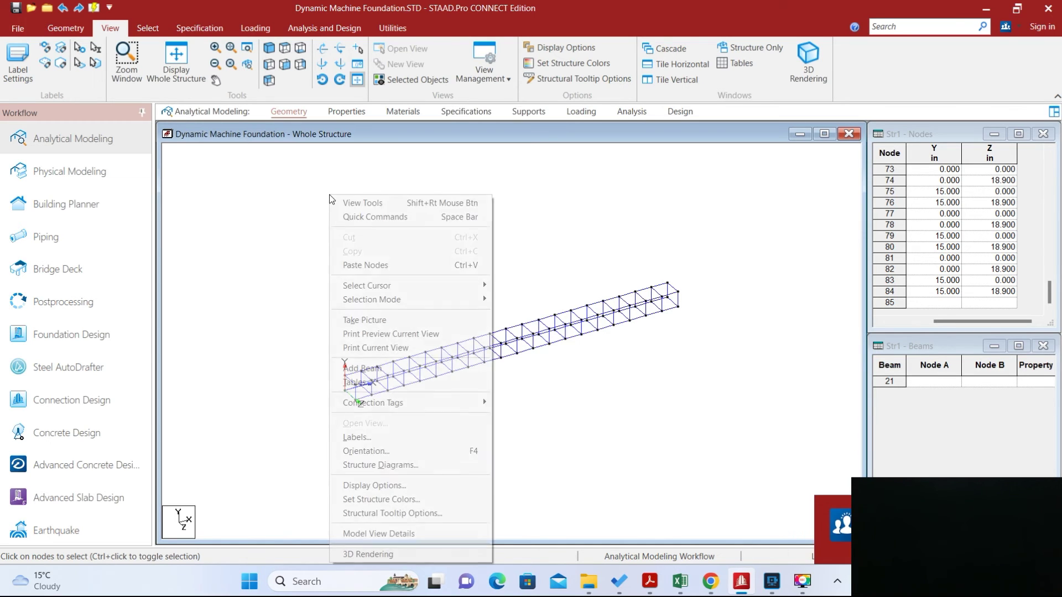
left_click(663, 202)
Step: Select all solids and open Translational Repeat
left_click(145, 28)
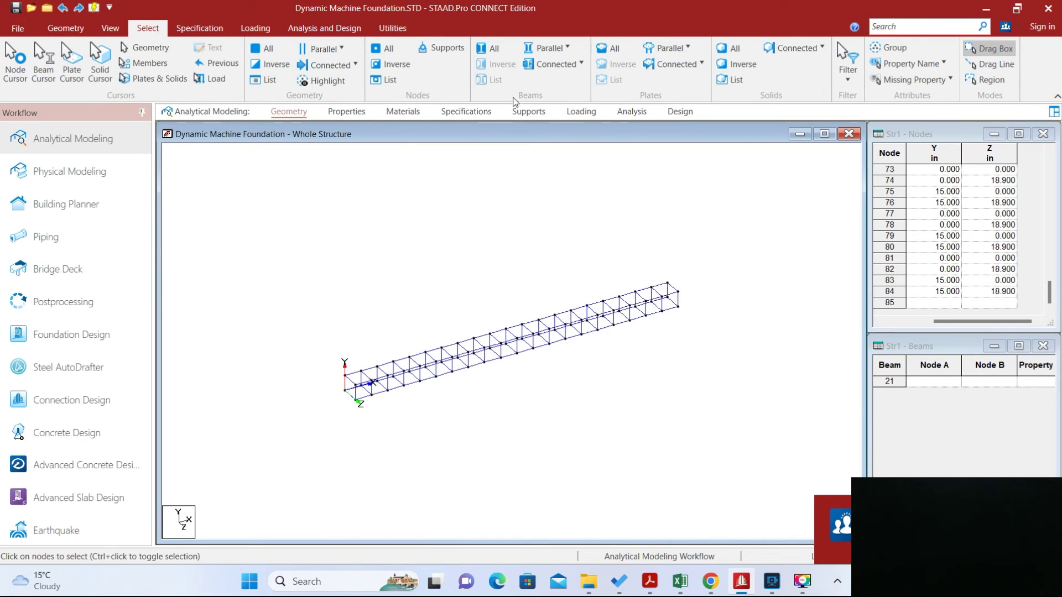
left_click(734, 50)
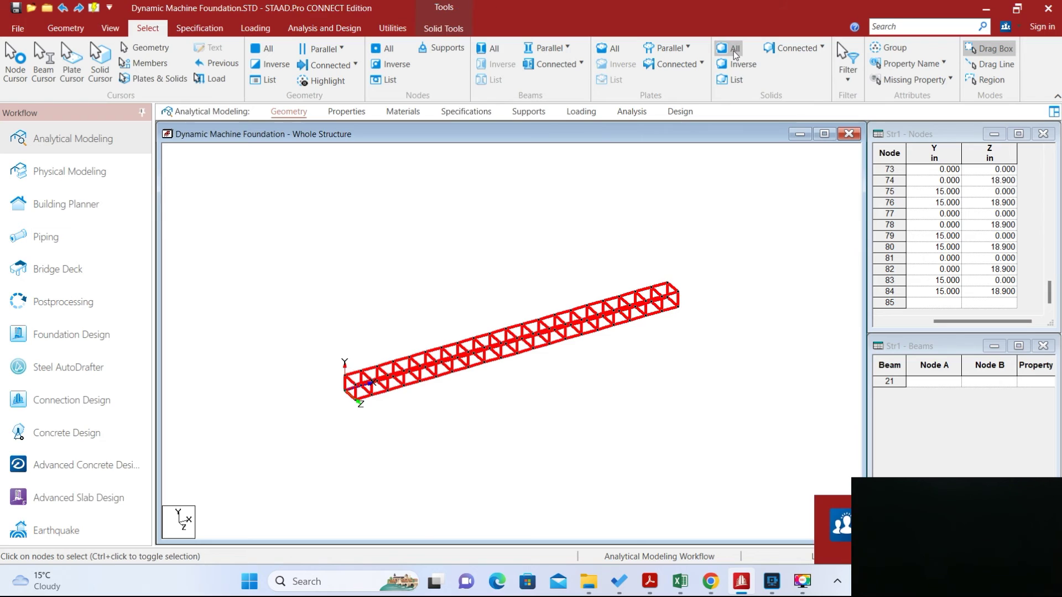
left_click(65, 28)
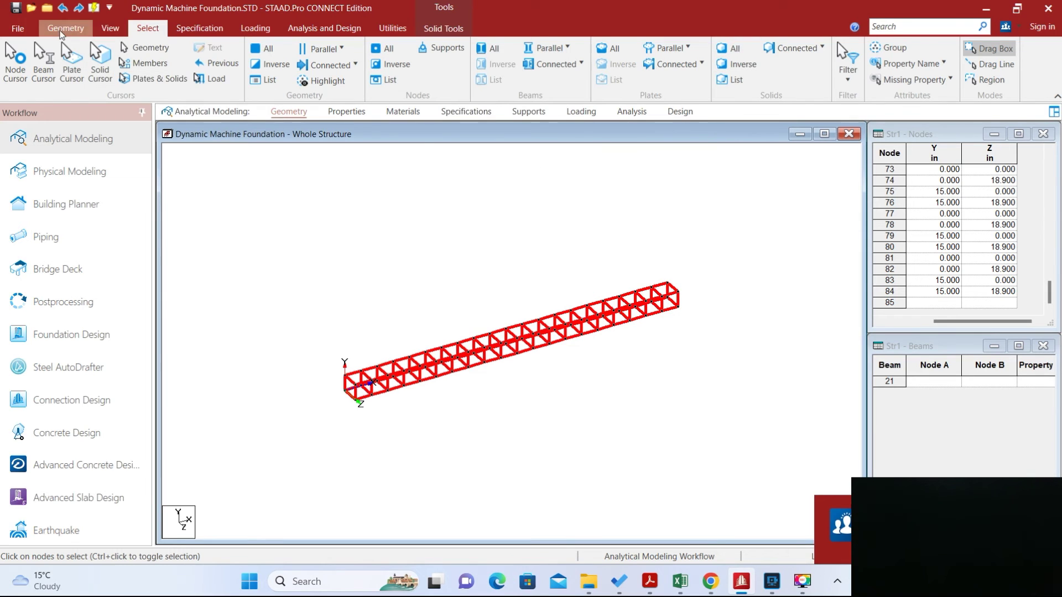
left_click(124, 50)
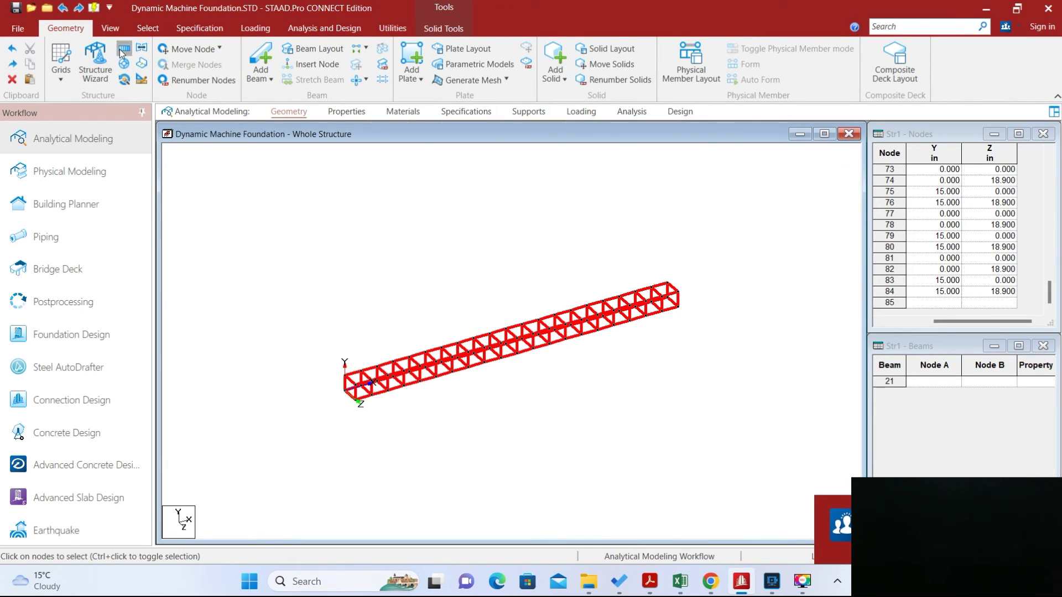
Step: Apply a Translational Repeat along Global Z with 18.9 in spacing and 9 steps
left_click(483, 402)
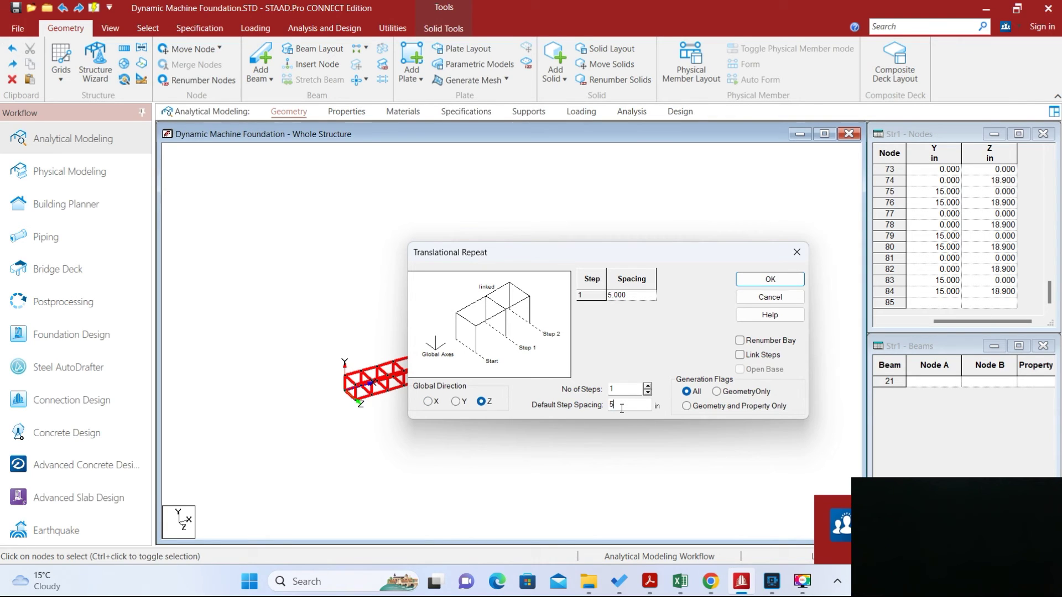
left_click_drag(622, 408, 579, 406)
left_click(647, 387)
left_click(647, 387)
left_click(647, 388)
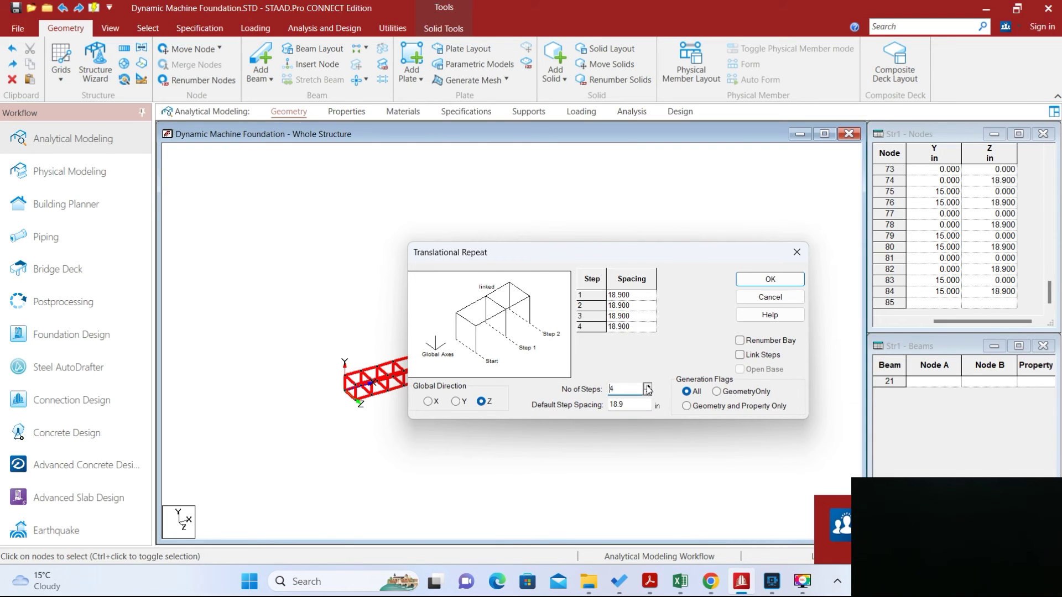
left_click(648, 387)
left_click(647, 388)
left_click(647, 388)
left_click(648, 388)
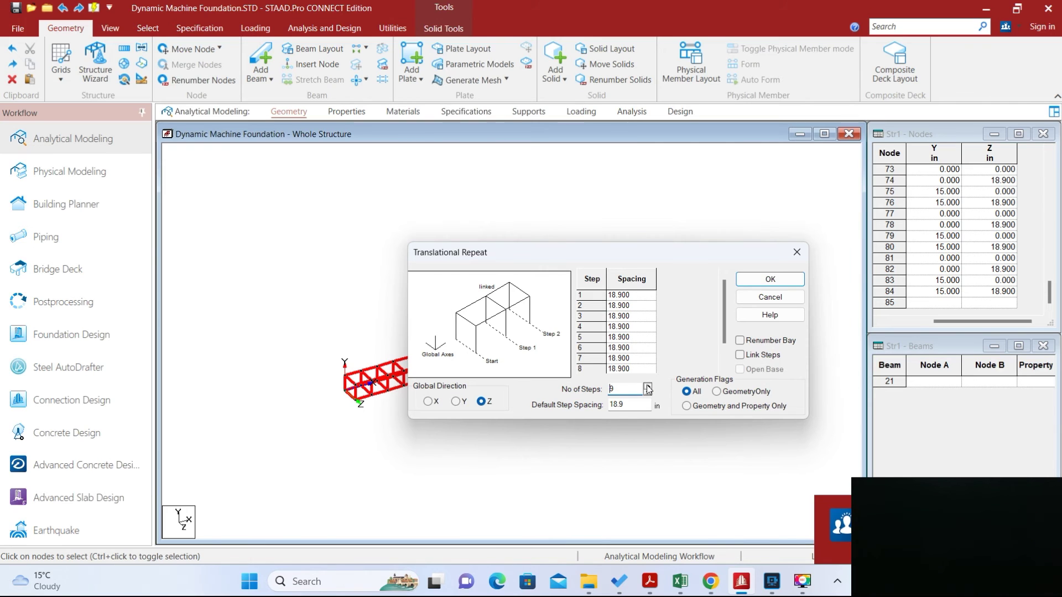
left_click(758, 280)
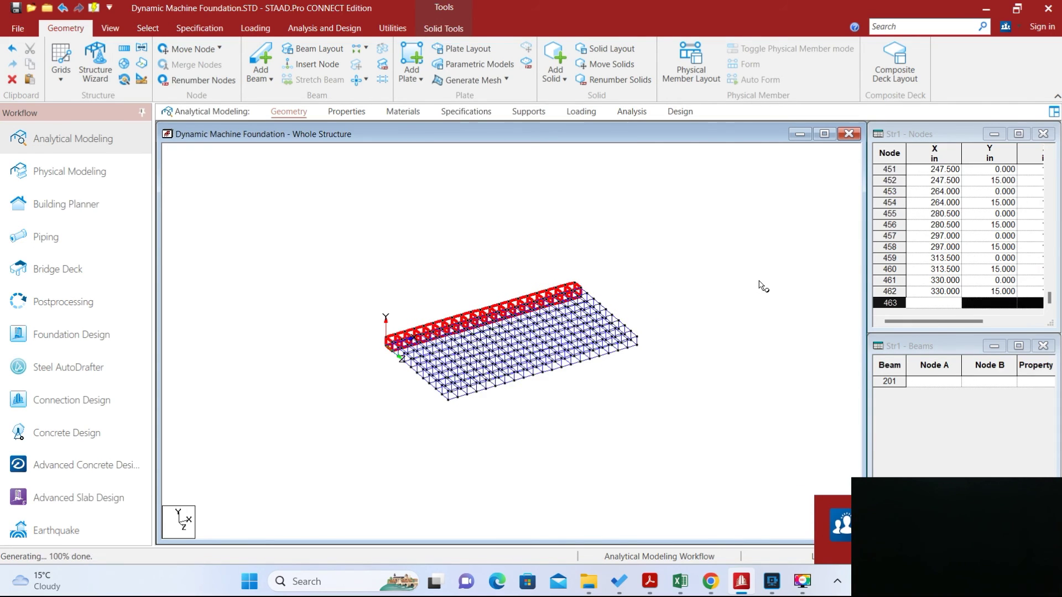
left_click(638, 346)
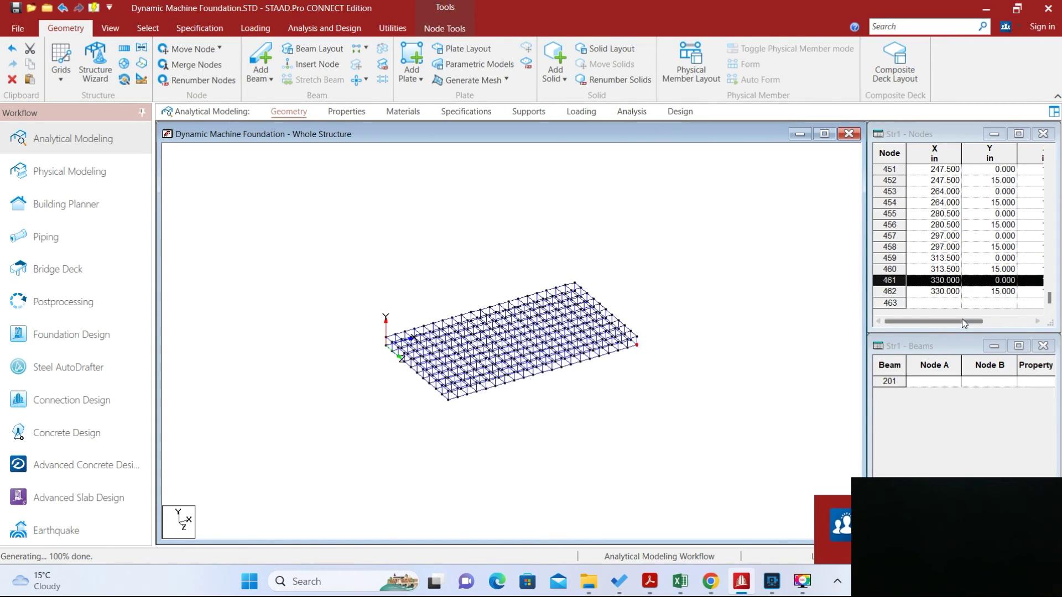
left_click_drag(961, 320, 1044, 319)
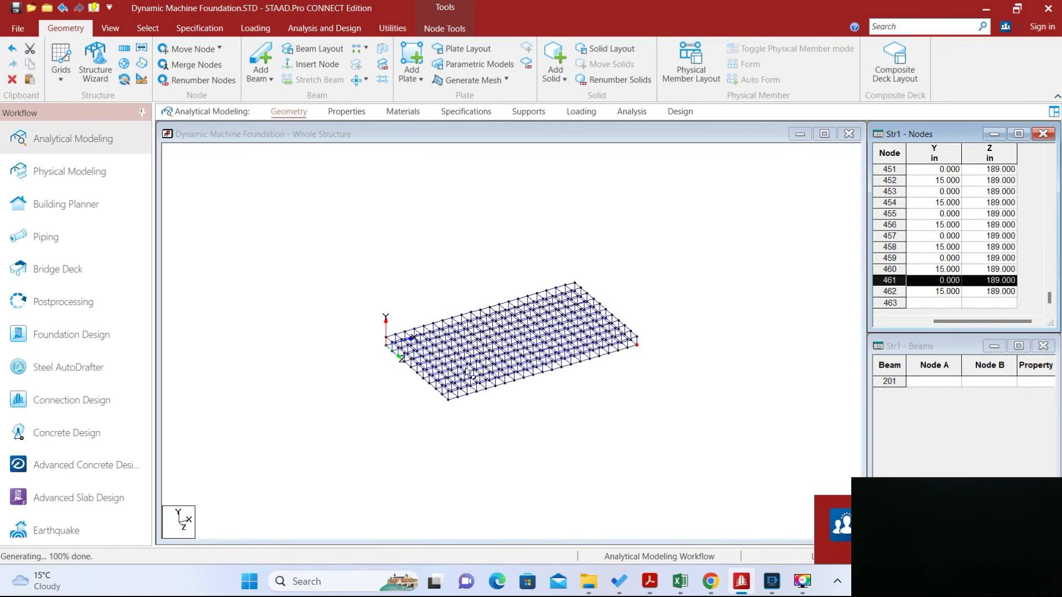
right_click(279, 217)
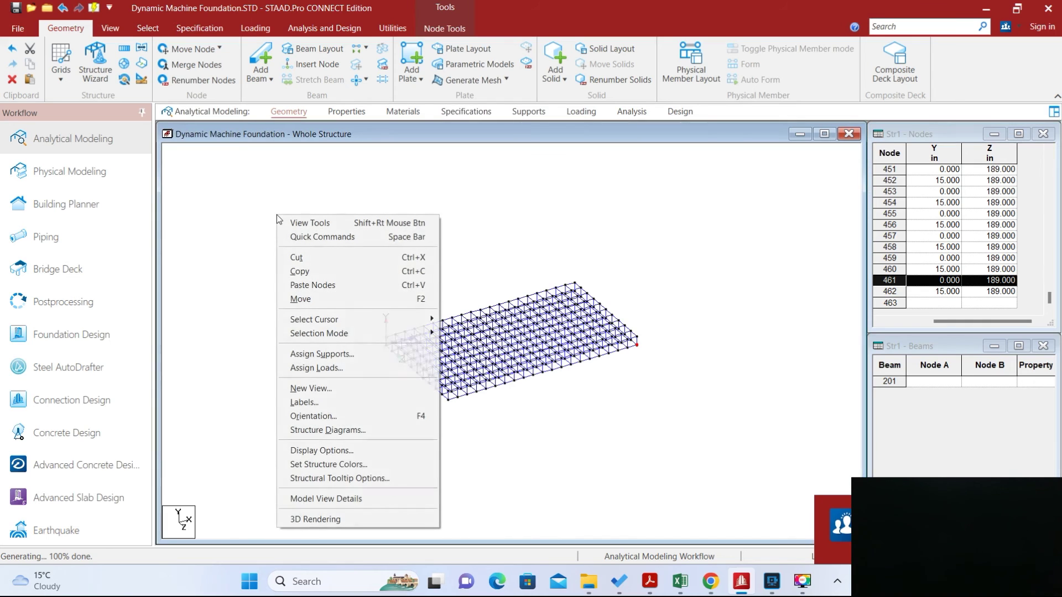
left_click(428, 190)
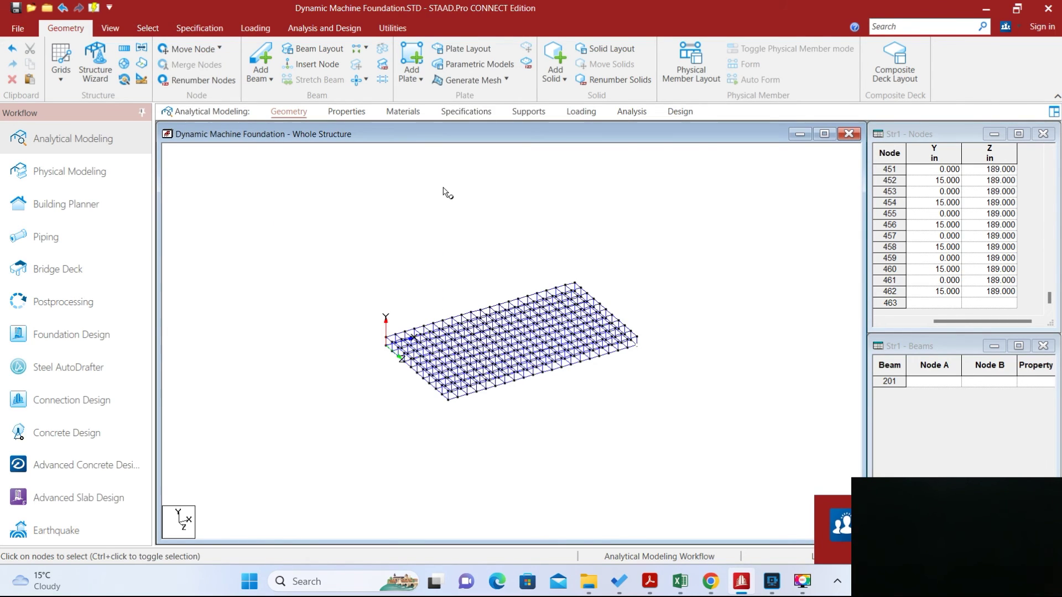
left_click(146, 27)
Step: Select all solids and translationally repeat them 3 times along global Y at 15 in spacing
left_click(602, 50)
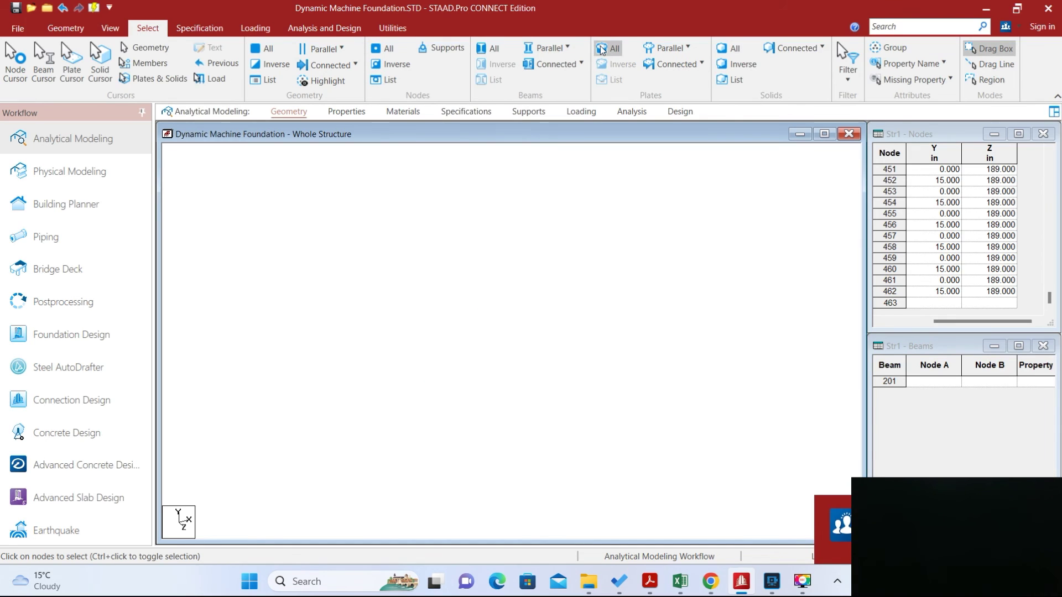
left_click(733, 50)
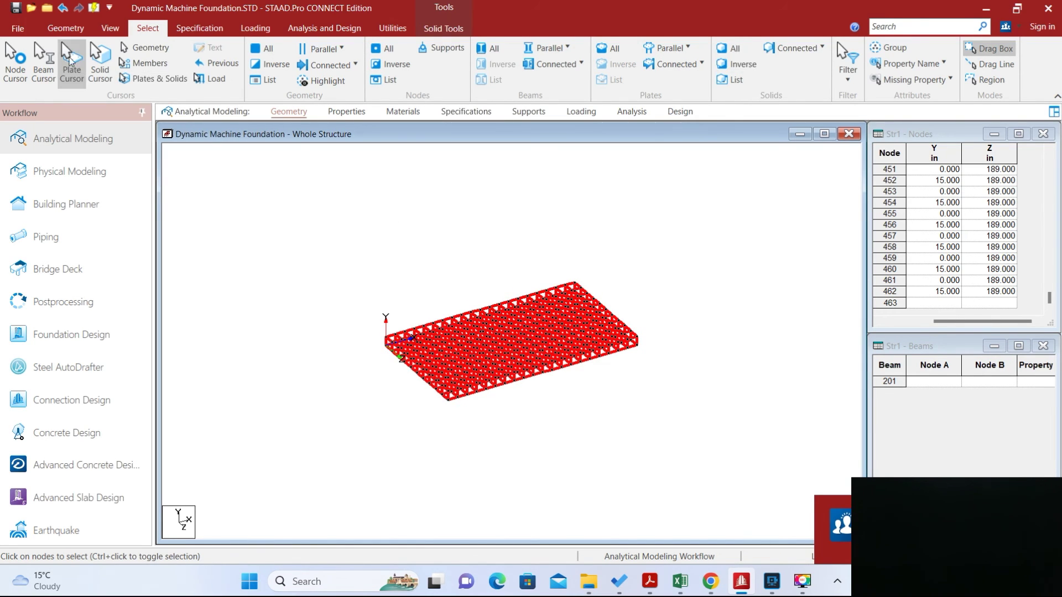
left_click(70, 32)
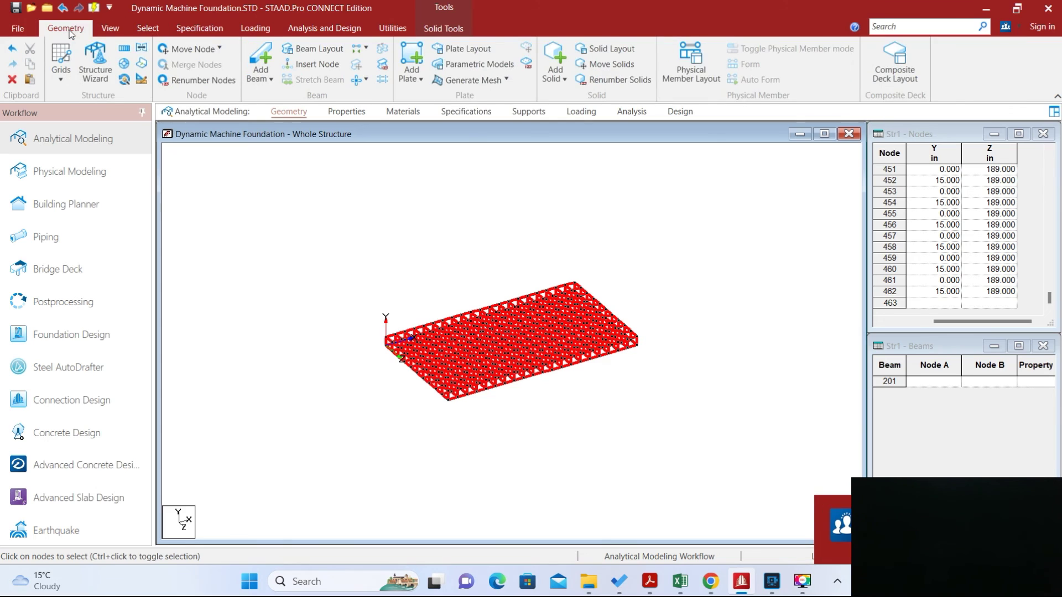
left_click(124, 48)
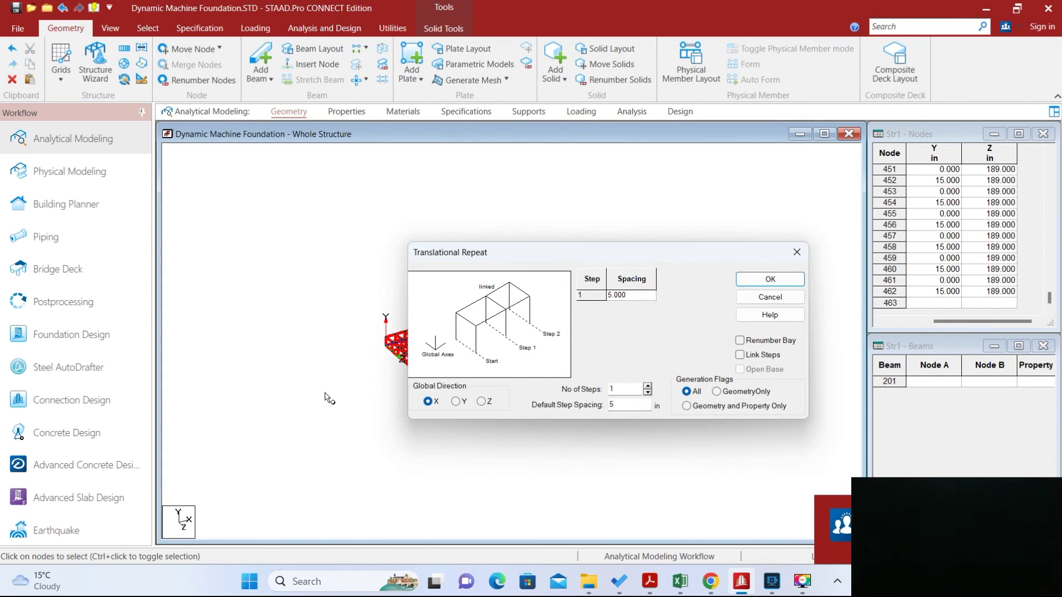
left_click(455, 401)
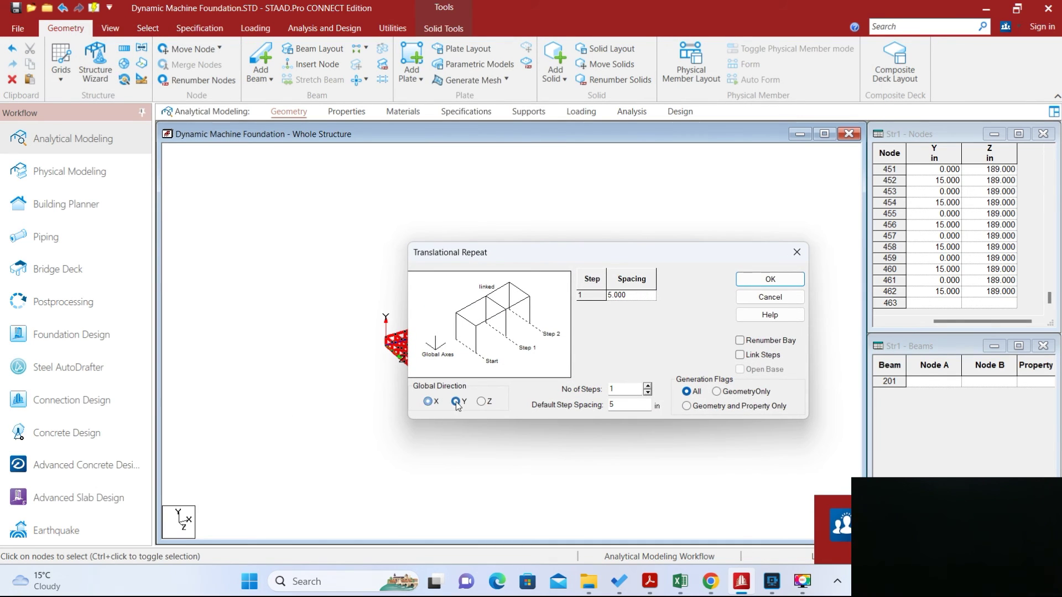
double_click(623, 404)
type("1")
left_click(647, 386)
left_click(648, 386)
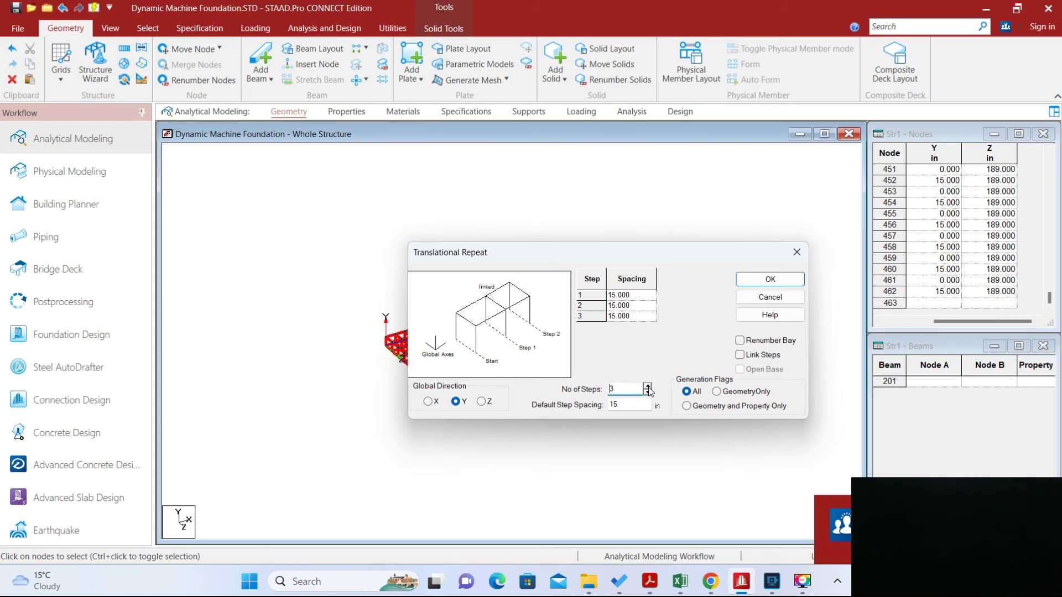
left_click(772, 280)
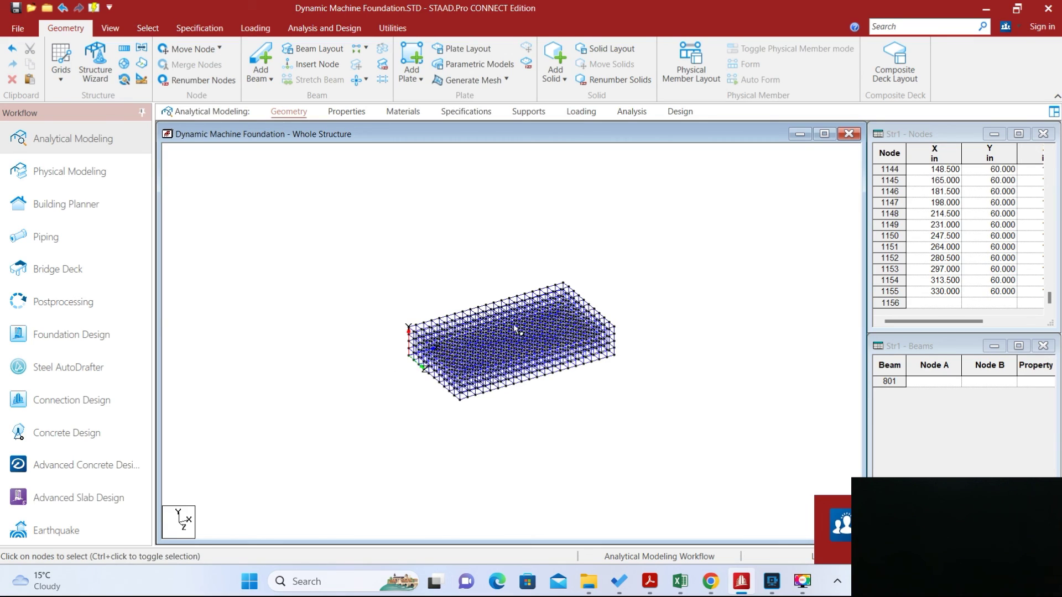
scroll(518, 329, "up", 5)
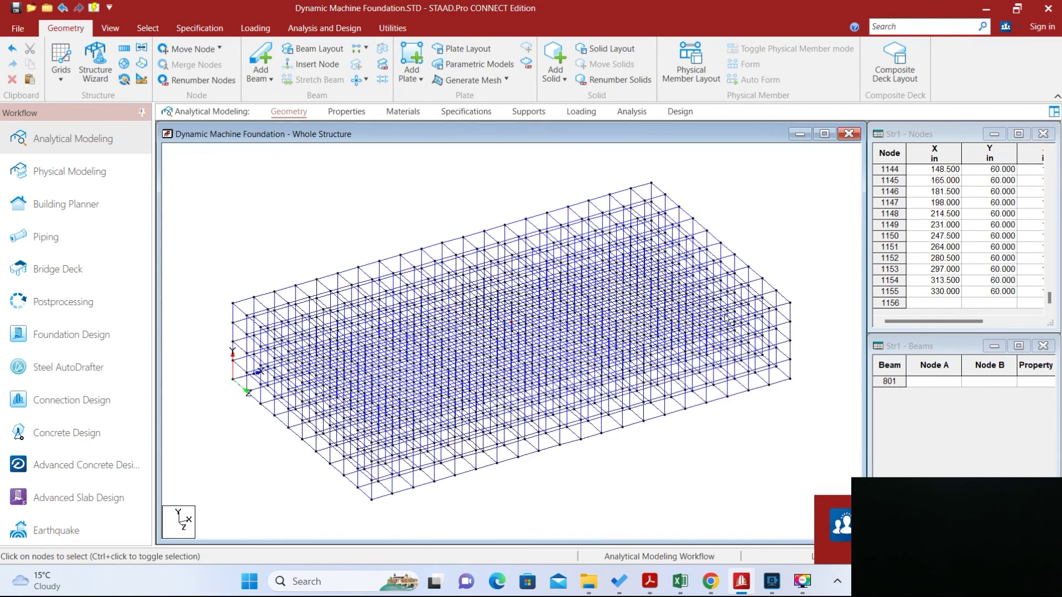
left_click(791, 304)
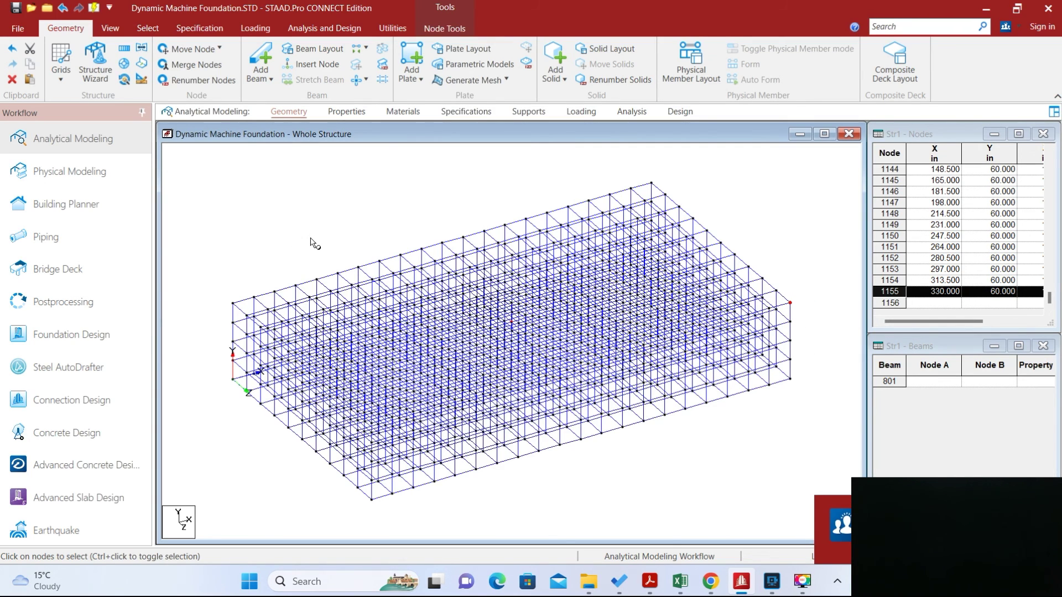
left_click(15, 9)
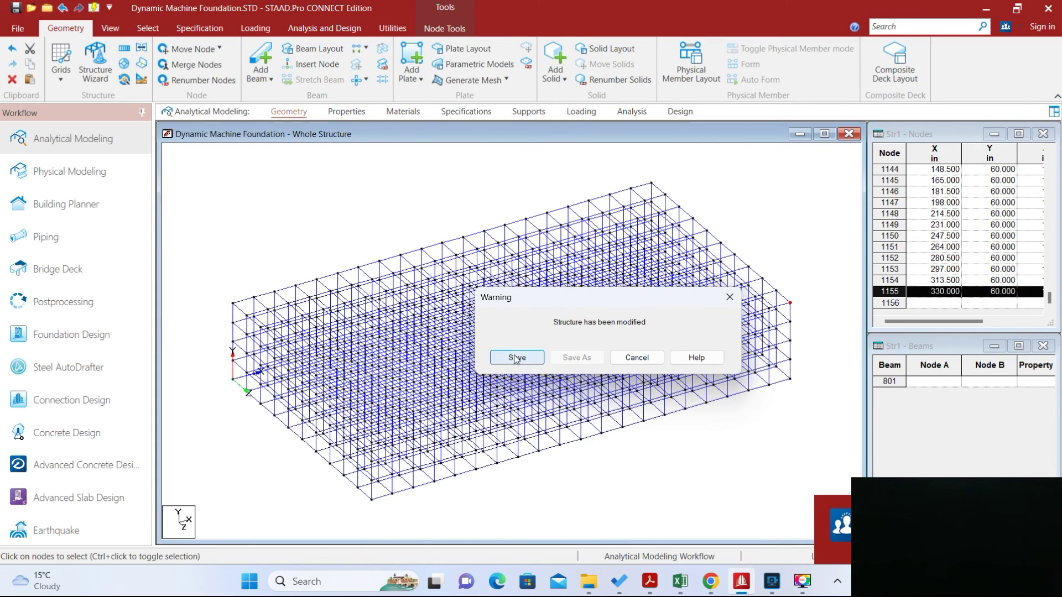
Step: Save the modified foundation block from the 'Structure has been modified' warning
left_click(517, 357)
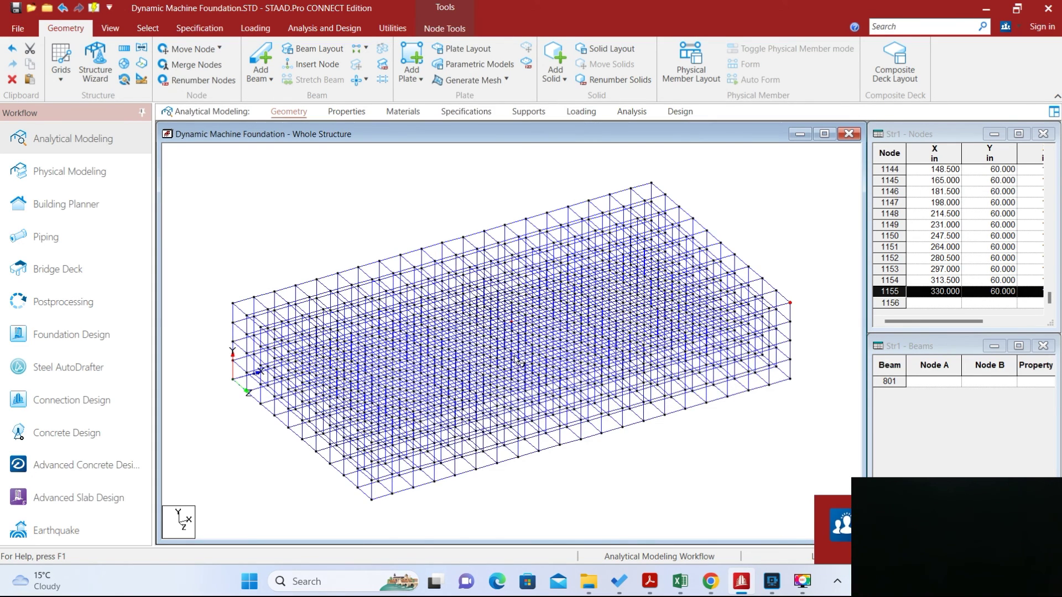